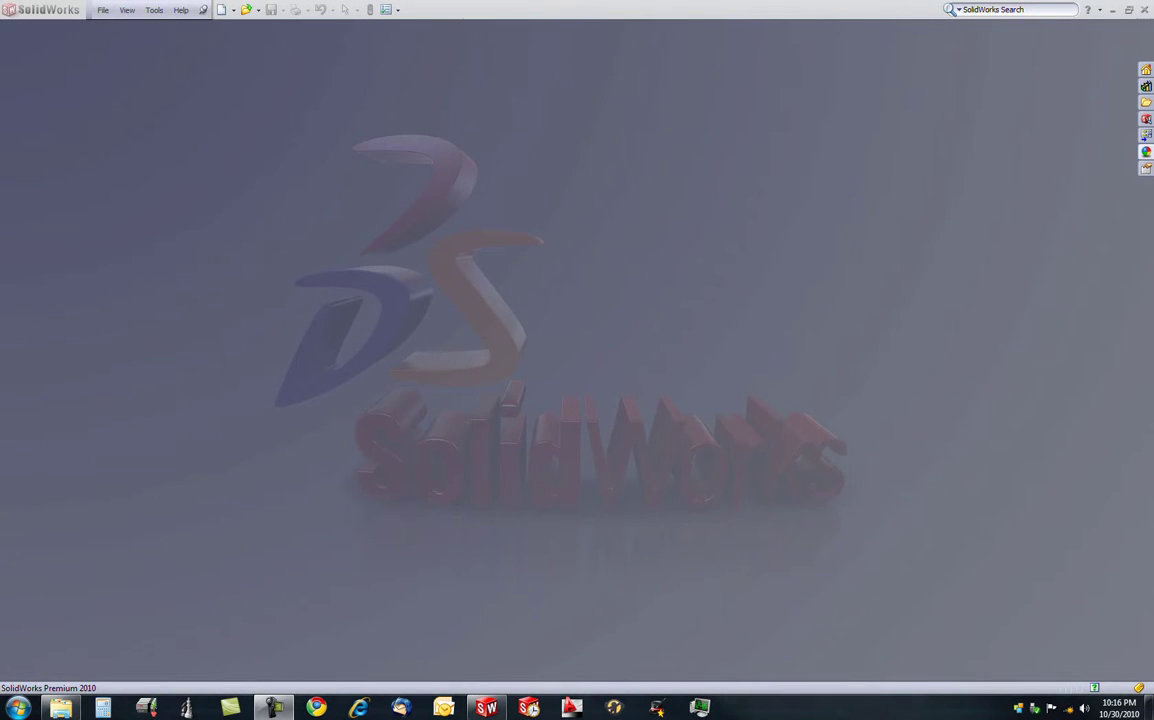
- Bring the 5.130.dwg drawing from the CH 5 folder into SolidWorks to start the DXF/DWG import
left_click_drag(1057, 128, 541, 127)
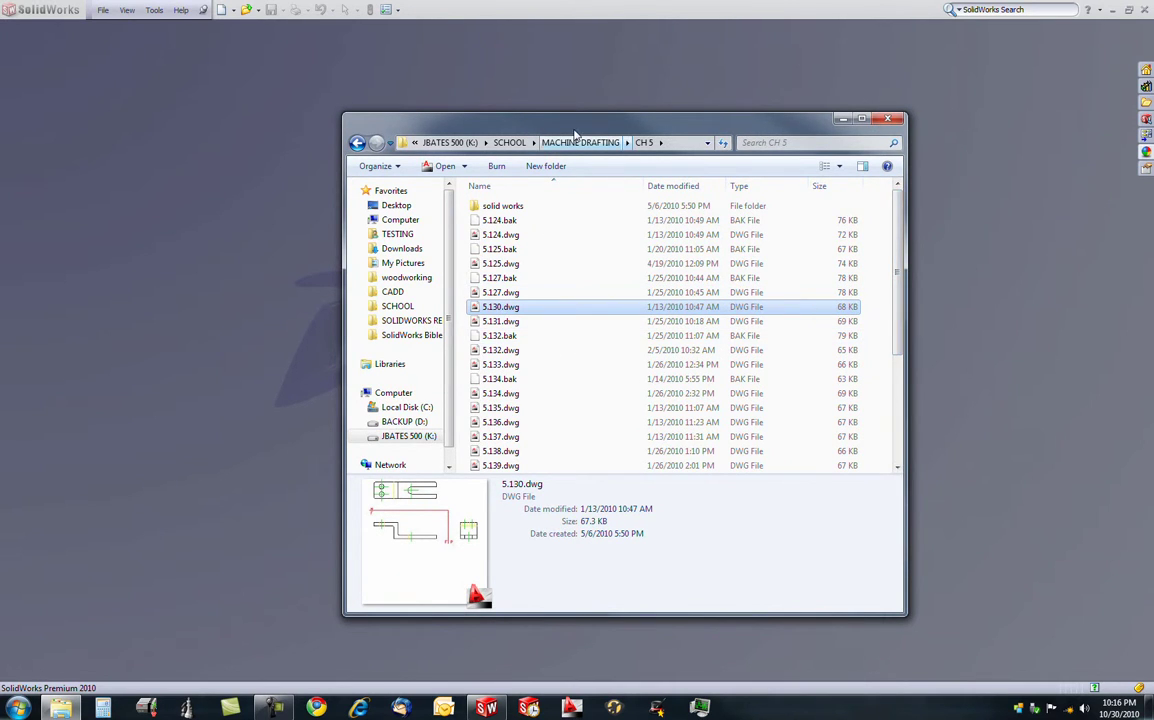
left_click_drag(592, 132, 745, 116)
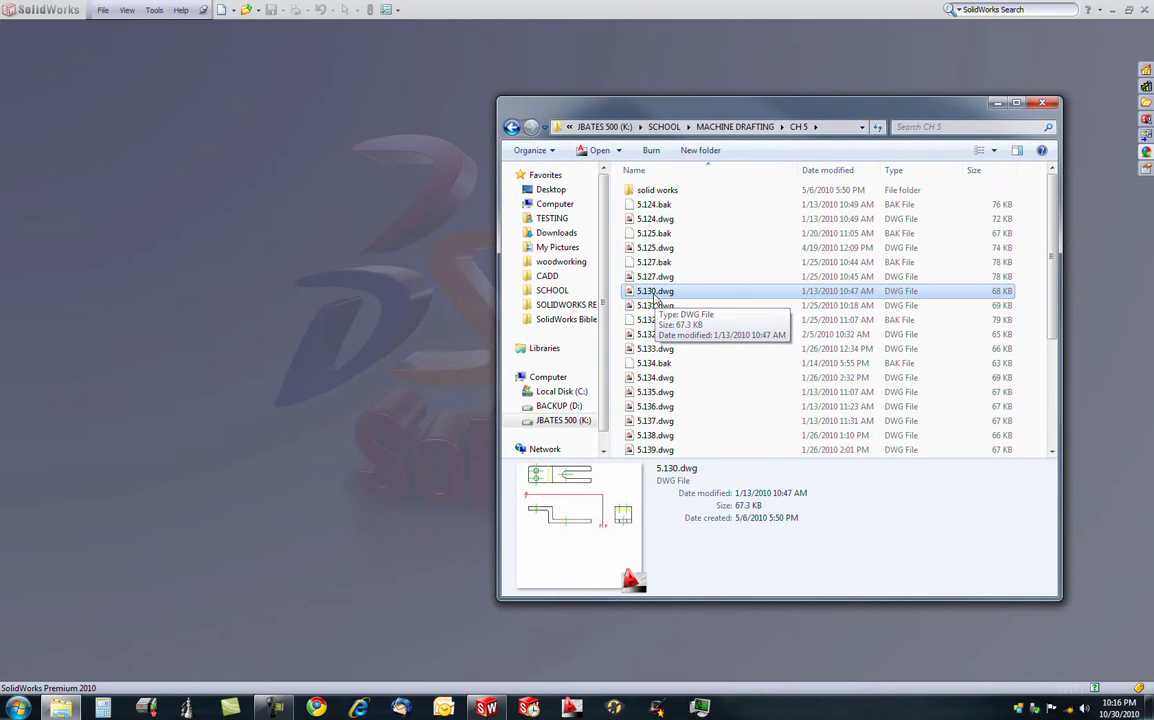
left_click_drag(683, 111, 712, 117)
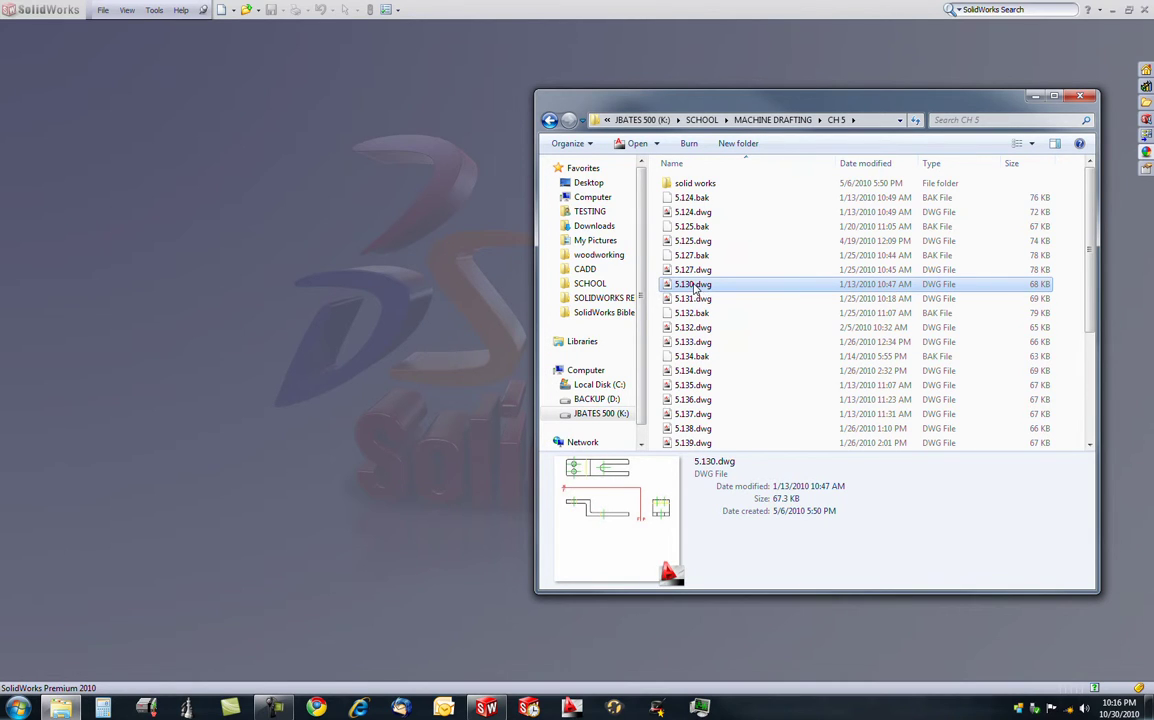
left_click_drag(695, 288, 497, 294)
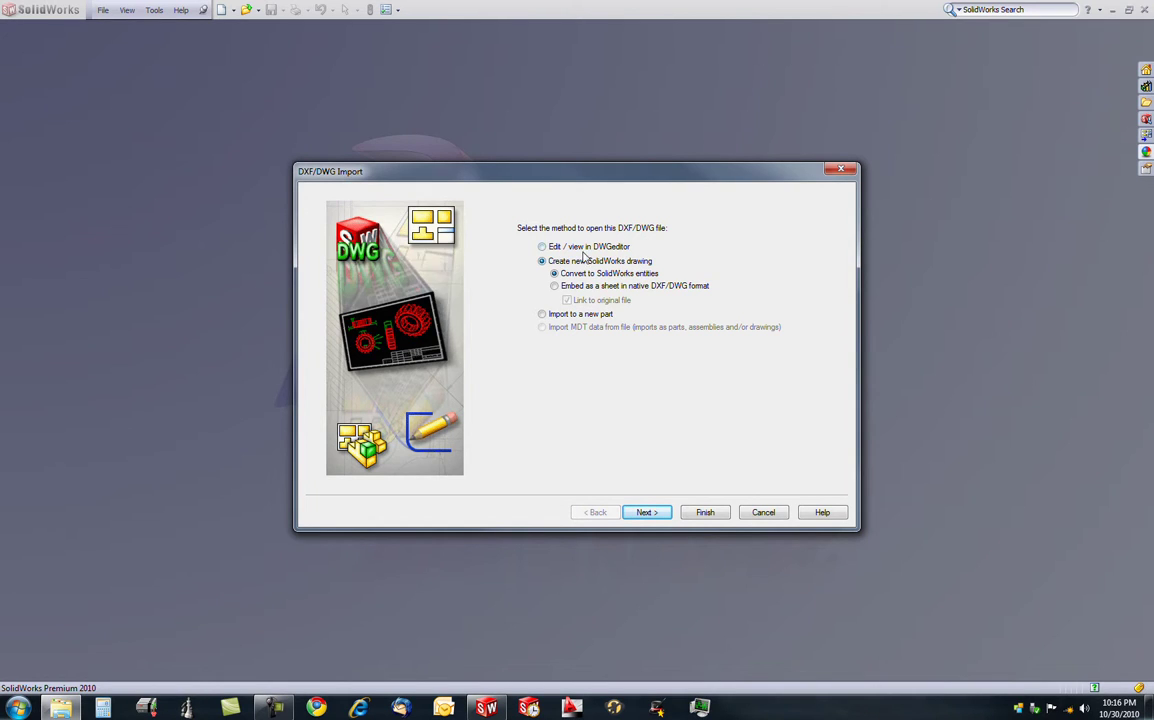
- Import the drawing to a new part without the fl layer, continuing with a blank template
left_click(550, 316)
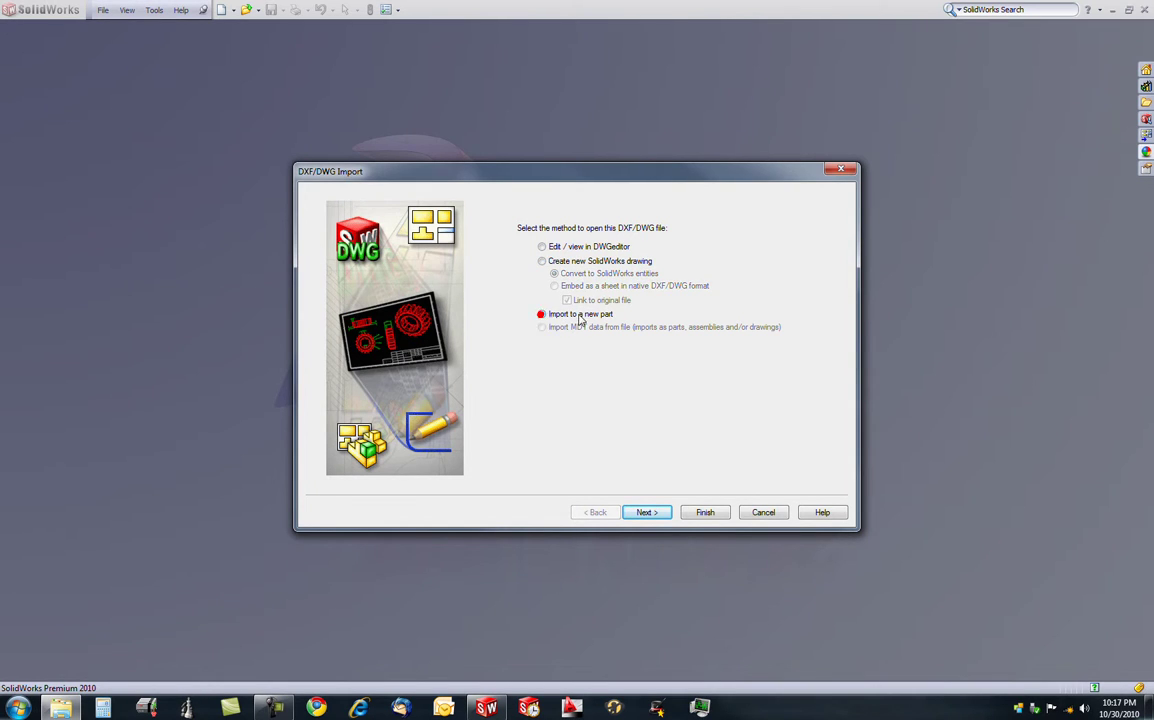
left_click(657, 513)
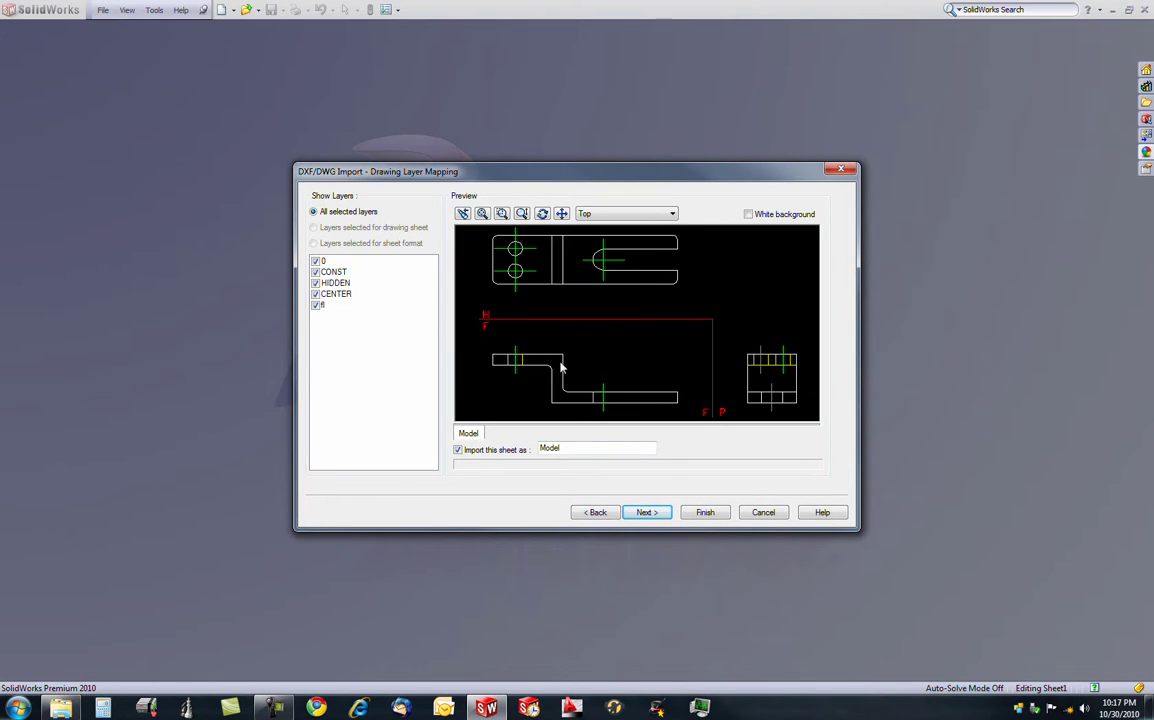
left_click(317, 306)
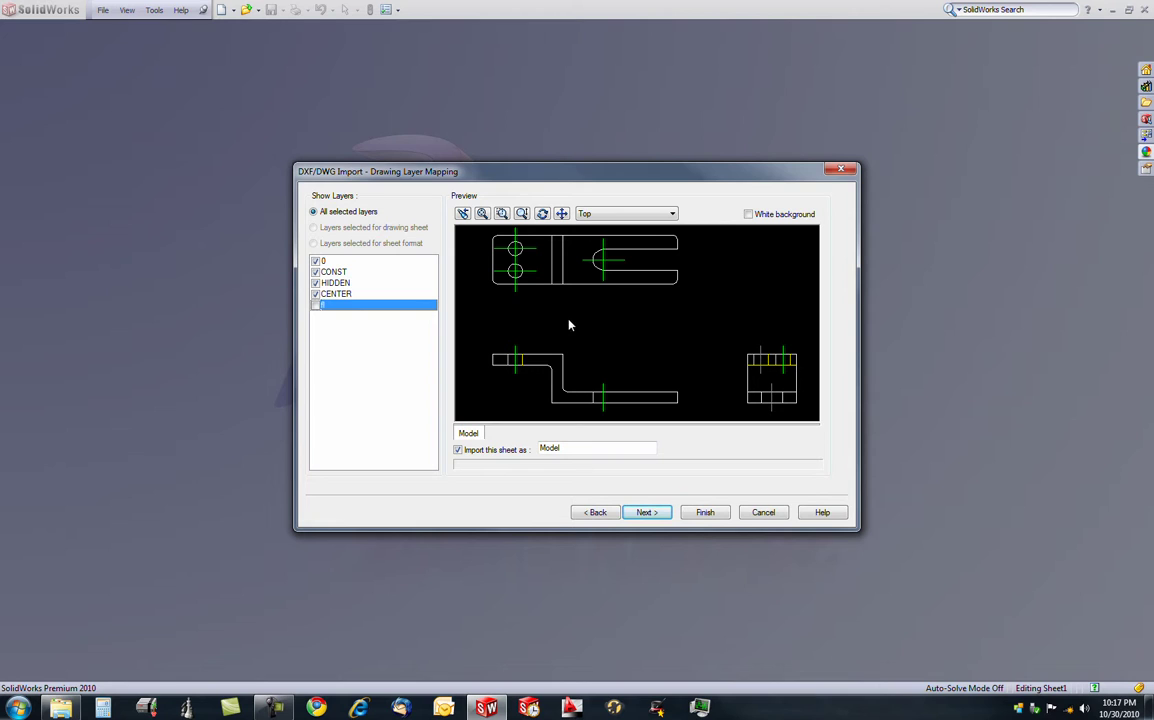
left_click(691, 516)
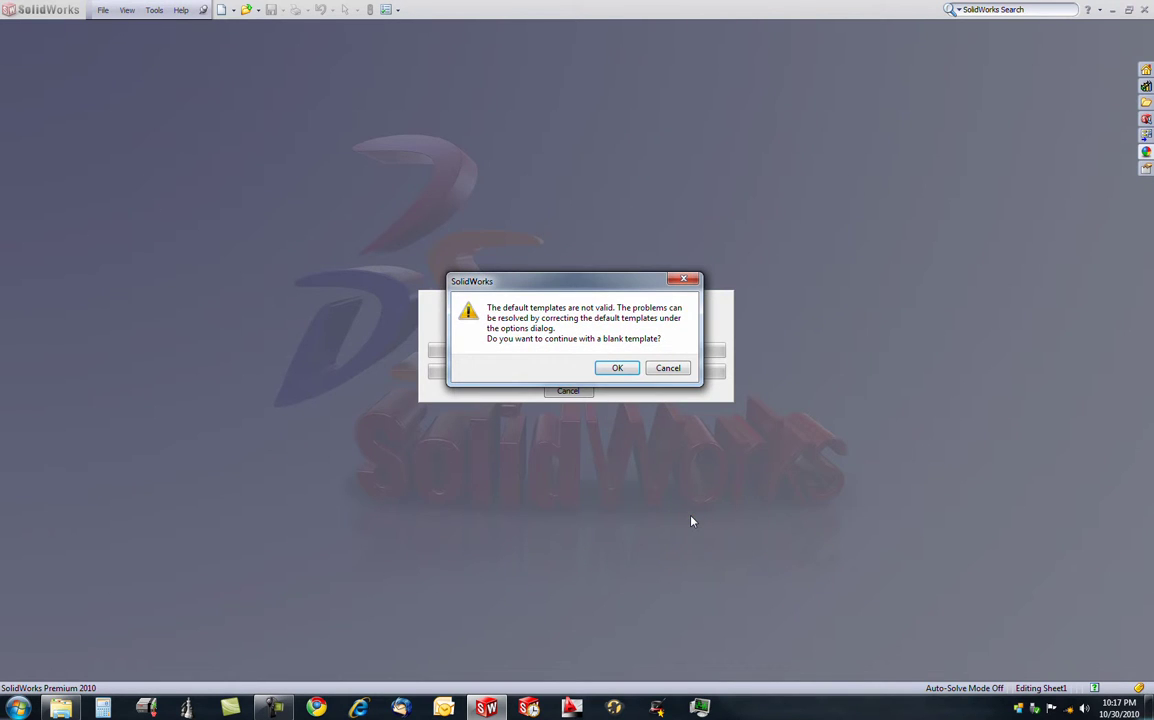
left_click(617, 368)
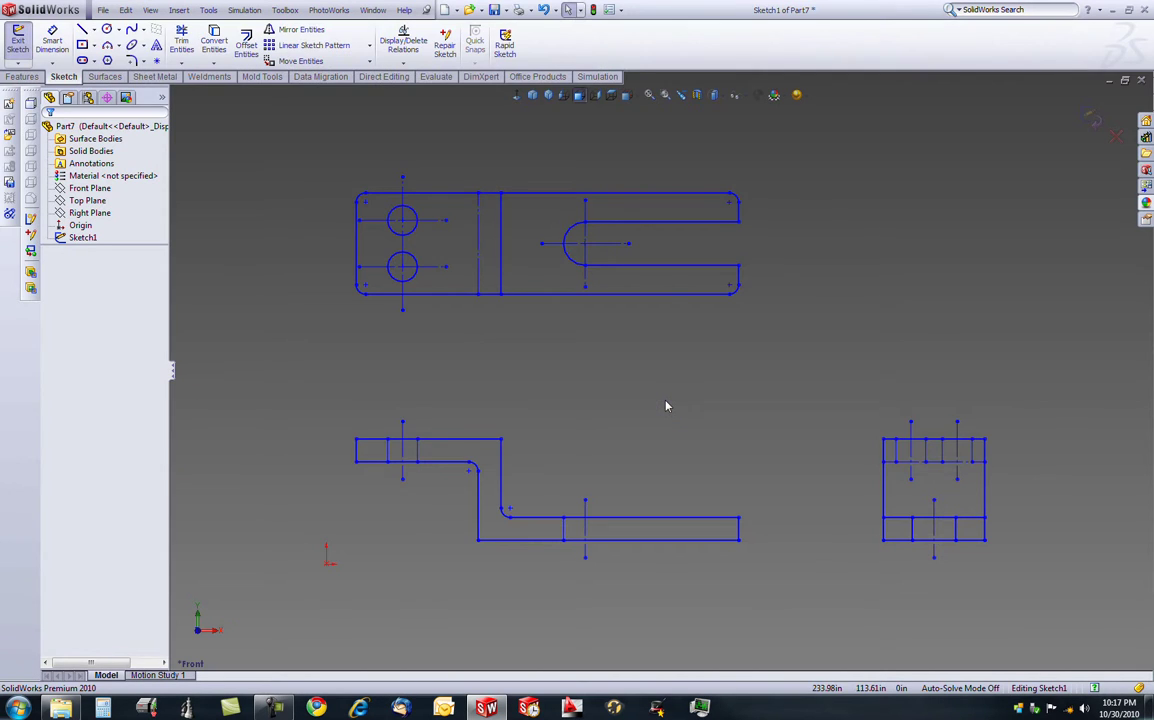
mouse_move(770, 446)
middle_mouse_down()
mouse_move(729, 443)
mouse_move(672, 479)
middle_mouse_up()
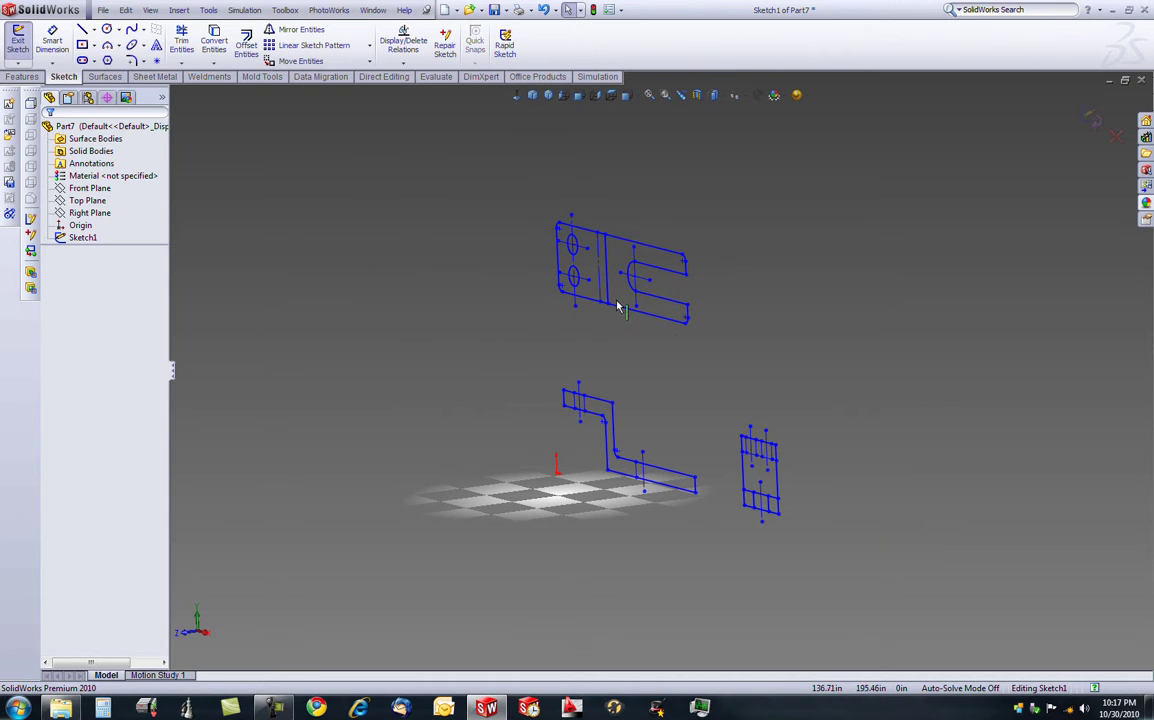
mouse_move(752, 406)
middle_mouse_down()
mouse_move(775, 366)
mouse_move(753, 386)
mouse_move(722, 385)
middle_mouse_up()
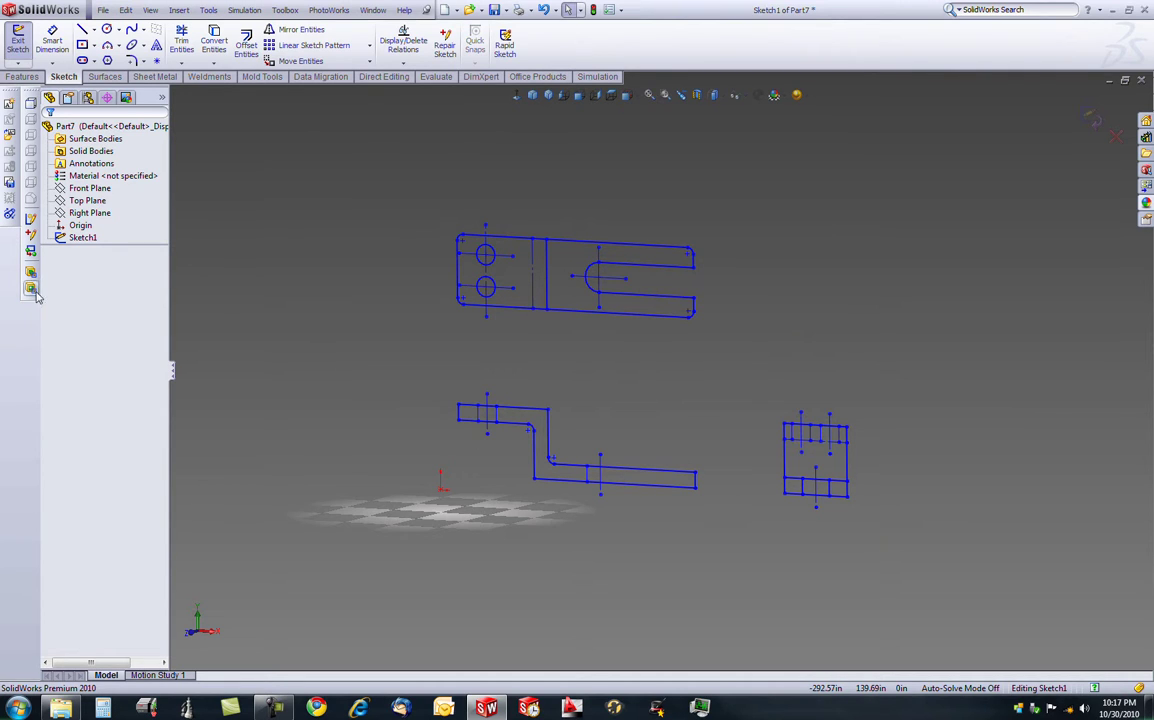
right_click(31, 90)
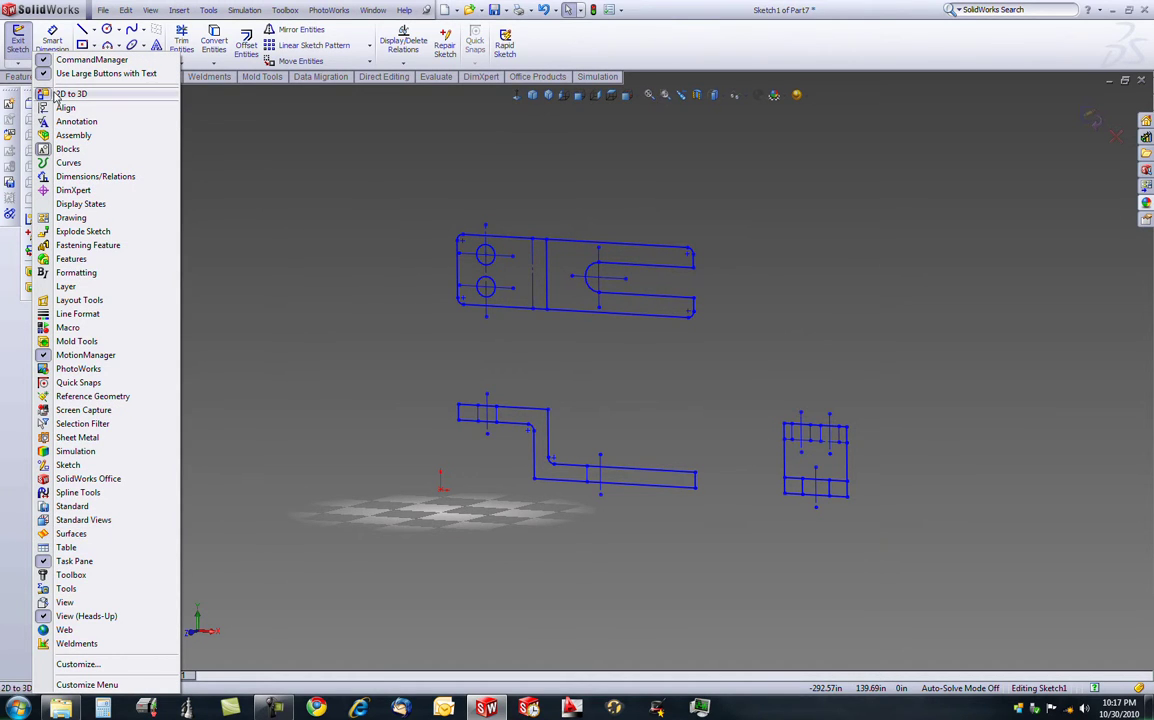
left_click(8, 275)
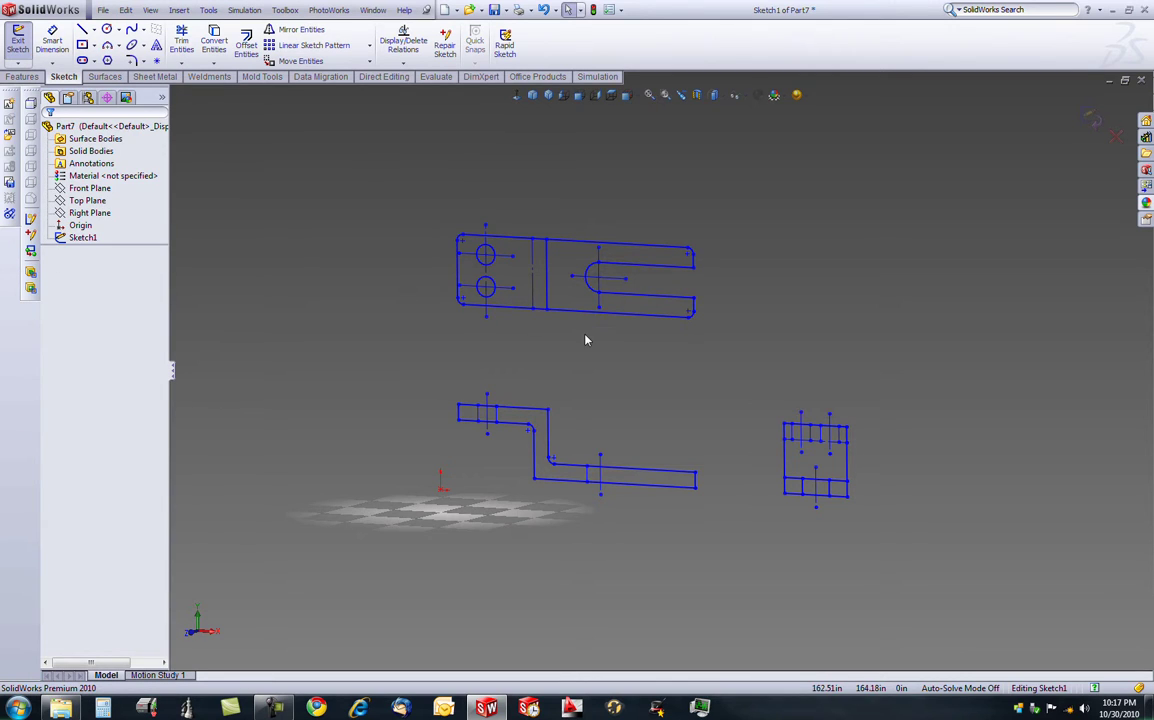
- Assign all entities of the Z-shaped profile view to the front sketch of the 3D part
mouse_move(721, 368)
left_mouse_down()
mouse_move(572, 487)
mouse_move(445, 519)
left_mouse_up()
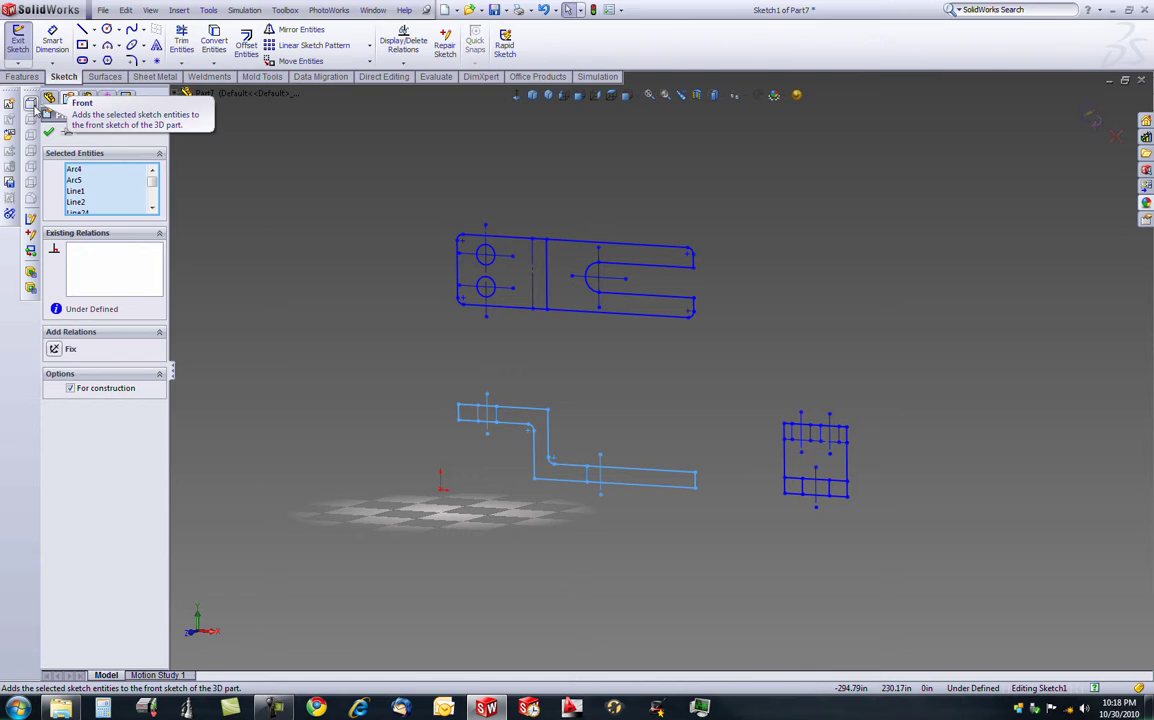
left_click(33, 106)
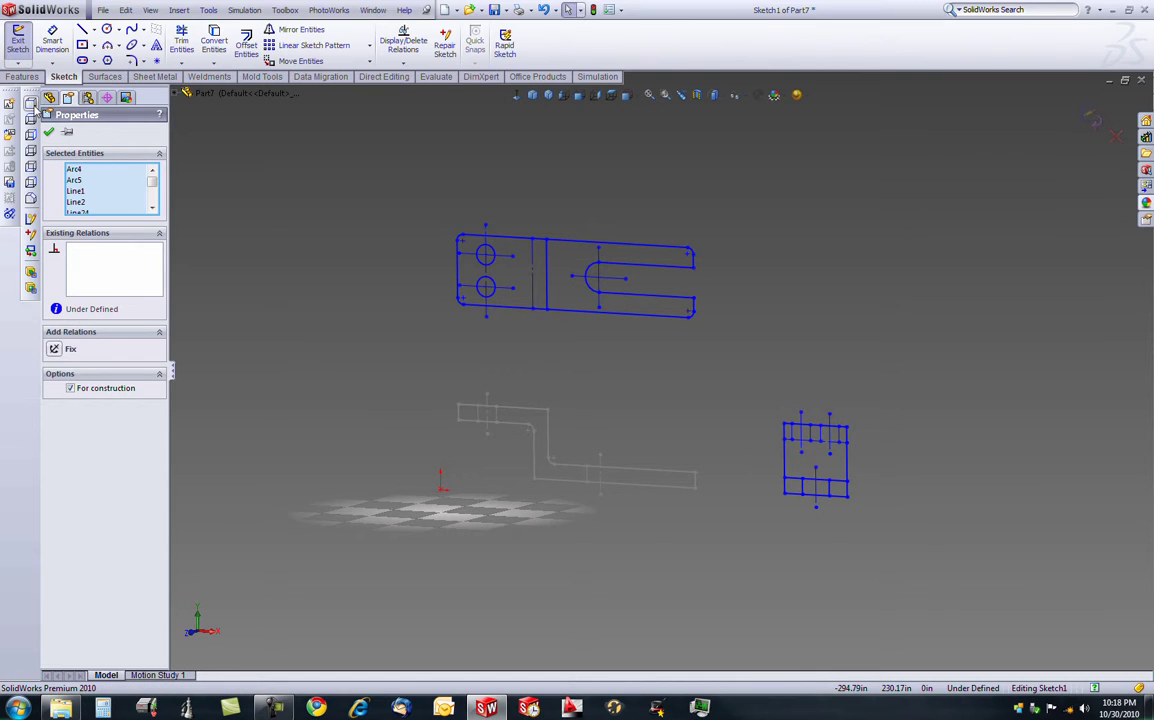
left_click(400, 391)
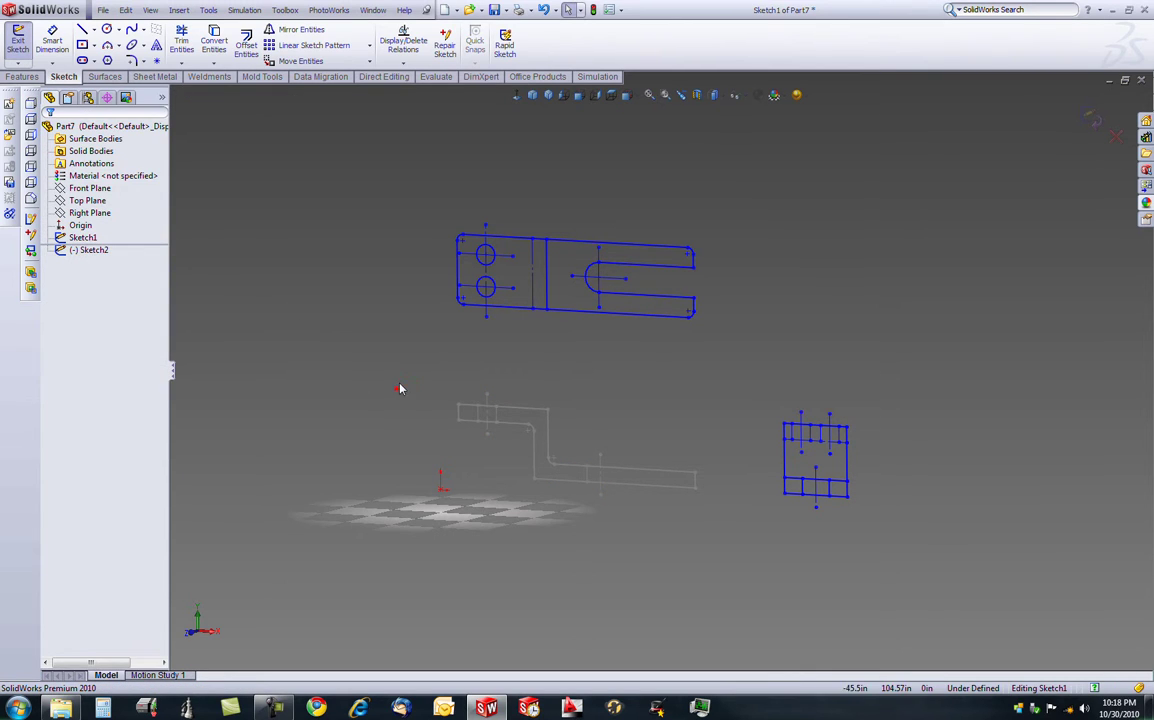
- Assign all entities of the slotted plan view with the two holes to the top sketch
left_click_drag(718, 343, 533, 245)
left_click_drag(439, 209, 437, 208)
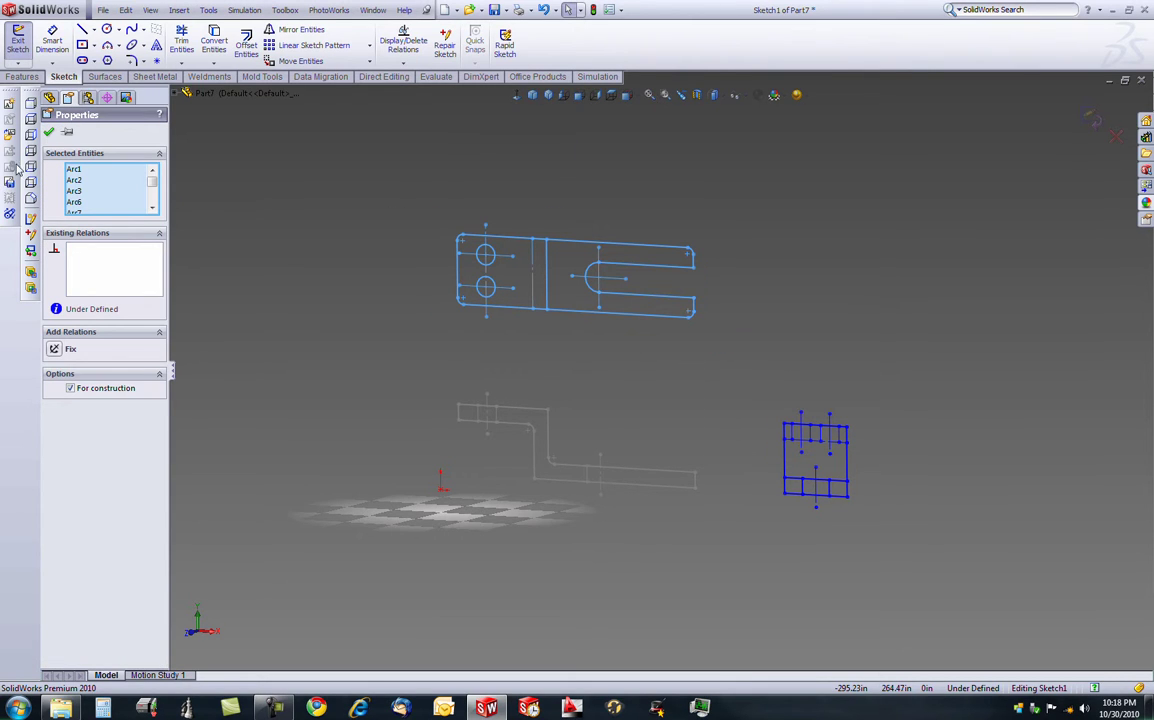
left_click(31, 119)
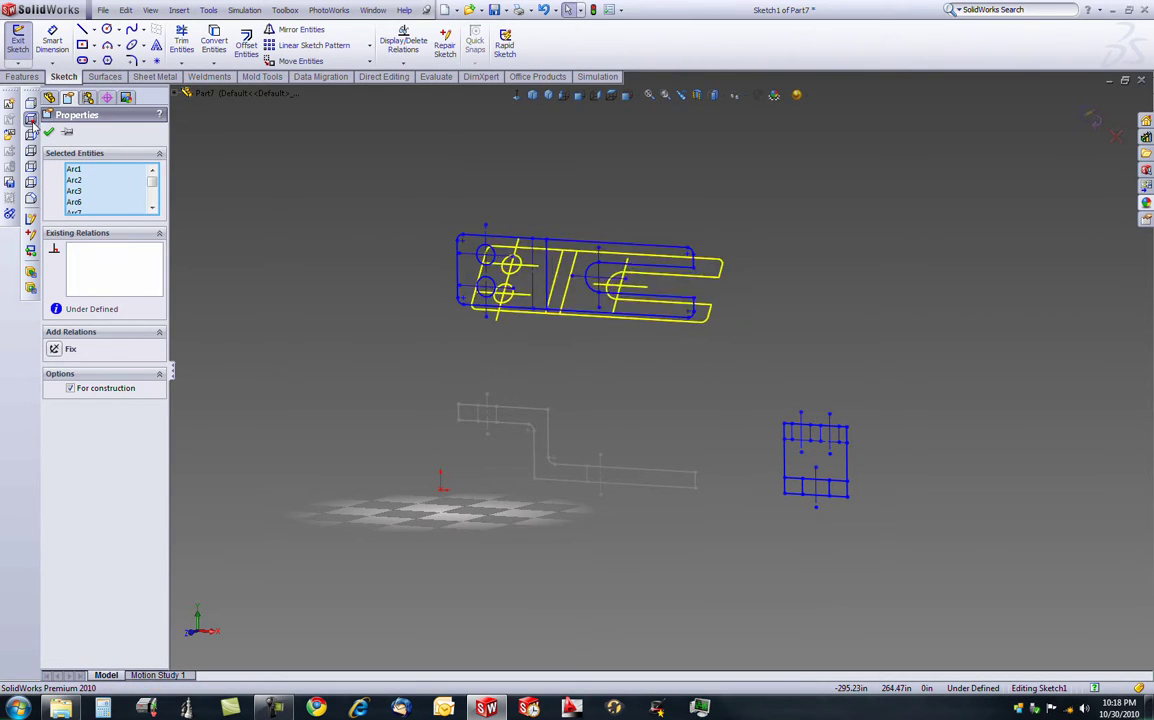
left_click(853, 366)
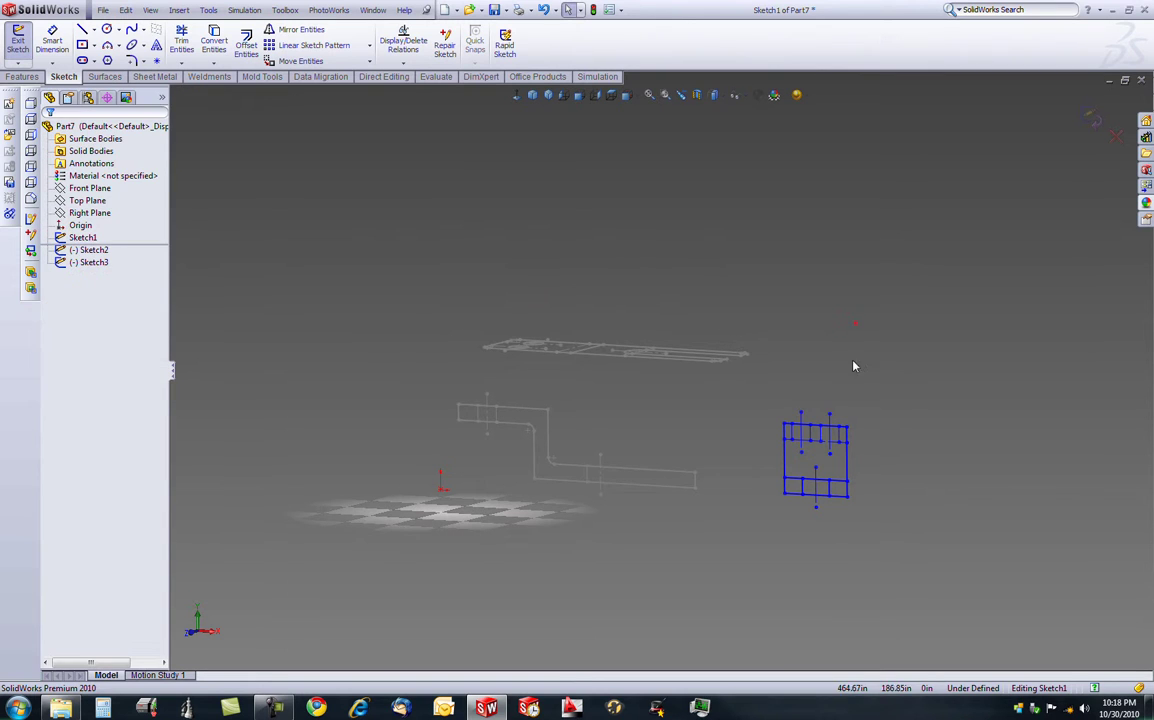
- Assign all entities of the rectangular end view to the right sketch
left_click_drag(787, 513, 768, 533)
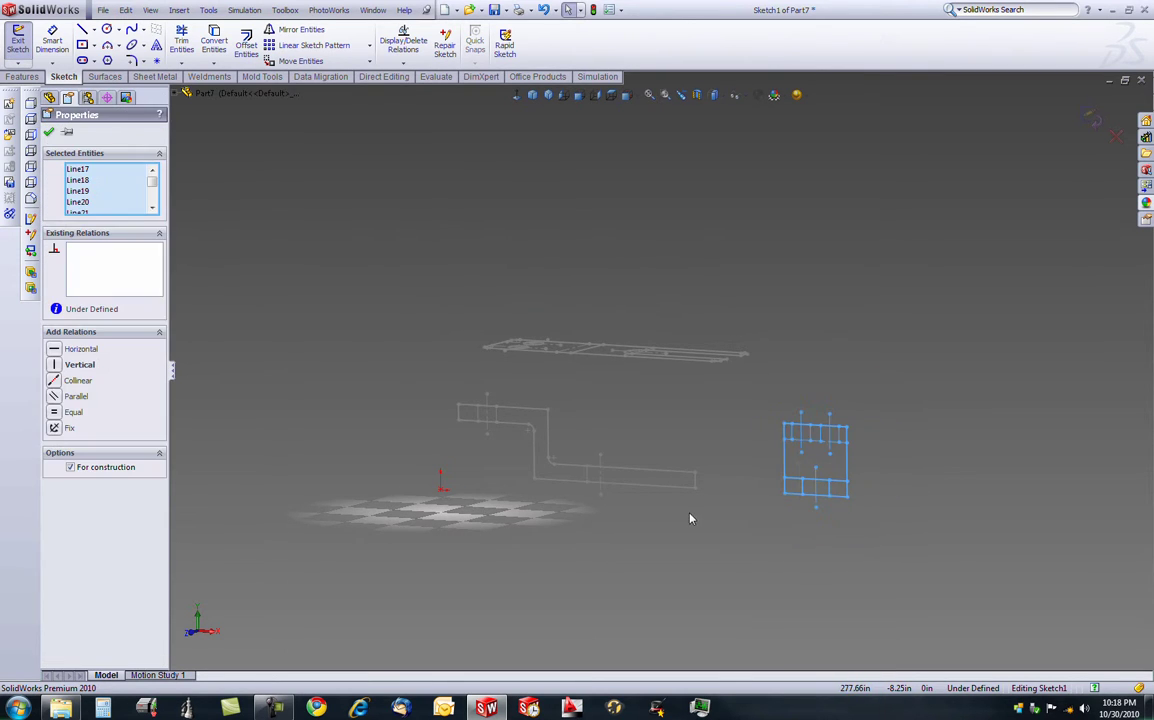
left_click(30, 137)
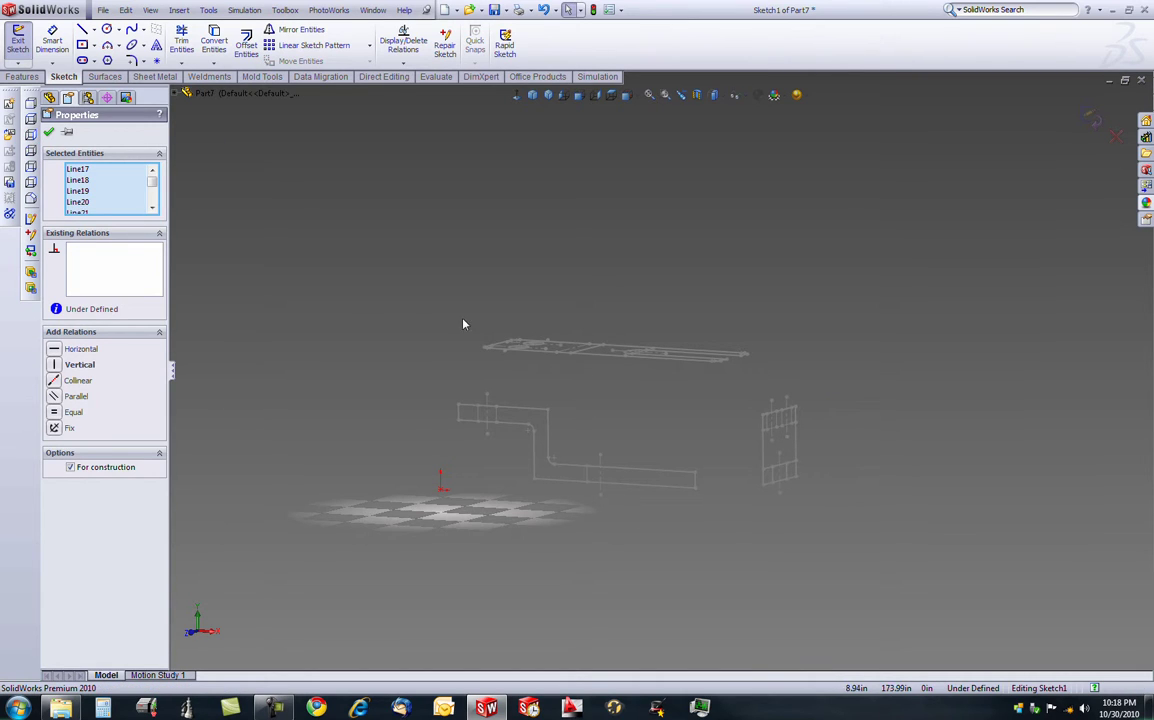
left_click(670, 309)
- Align the top-view sketch to the front-view sketch, using its long front edge and the profile's uppermost edge
mouse_move(670, 309)
middle_mouse_down()
mouse_move(721, 391)
mouse_move(661, 384)
mouse_move(605, 452)
middle_mouse_up()
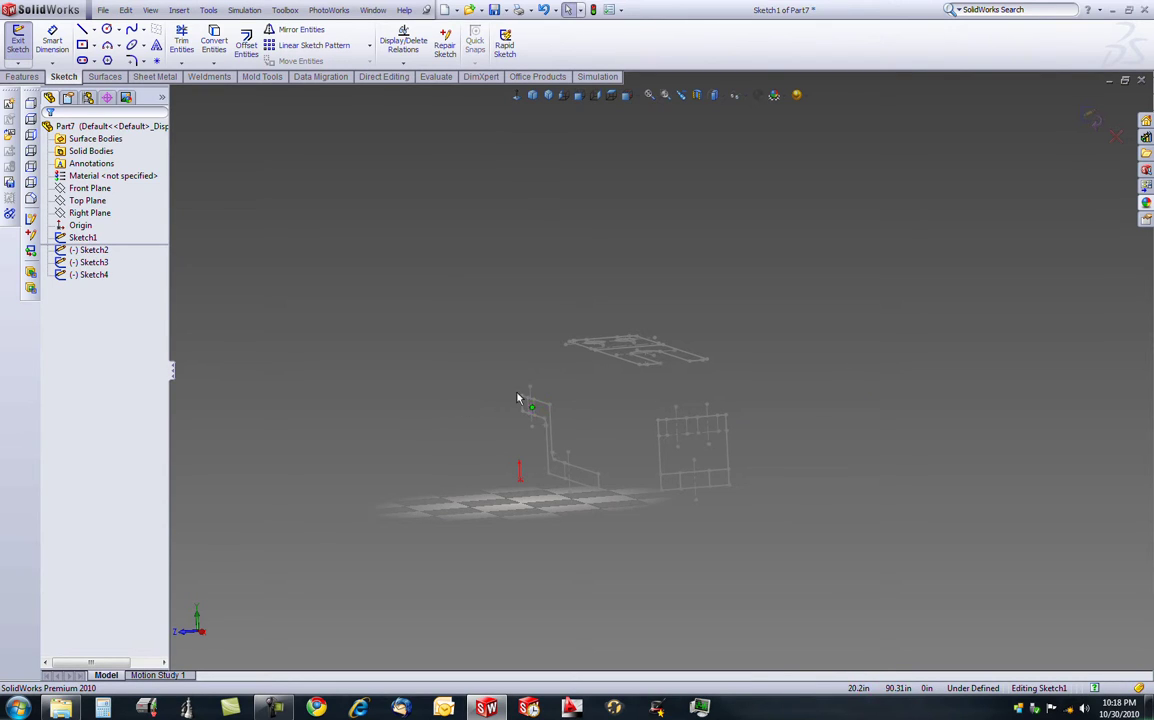
mouse_move(811, 404)
middle_mouse_down()
mouse_move(668, 398)
mouse_move(685, 402)
mouse_move(672, 399)
mouse_move(677, 417)
middle_mouse_up()
key("ctrl+7")
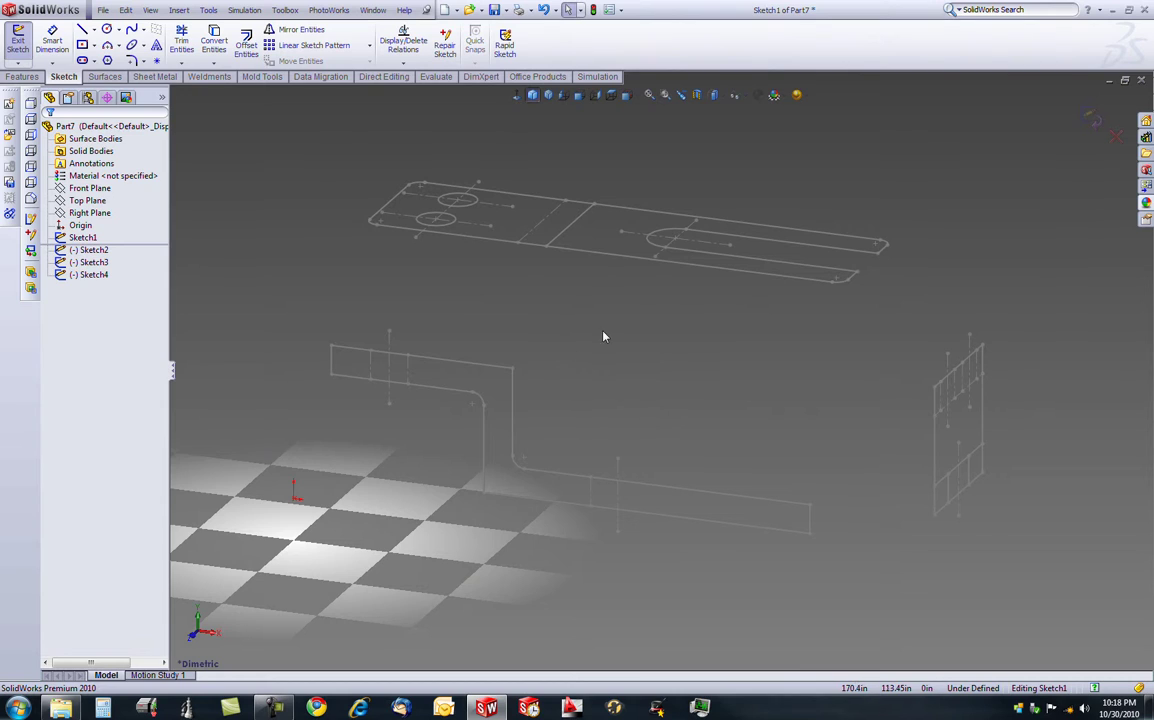
left_click(609, 260)
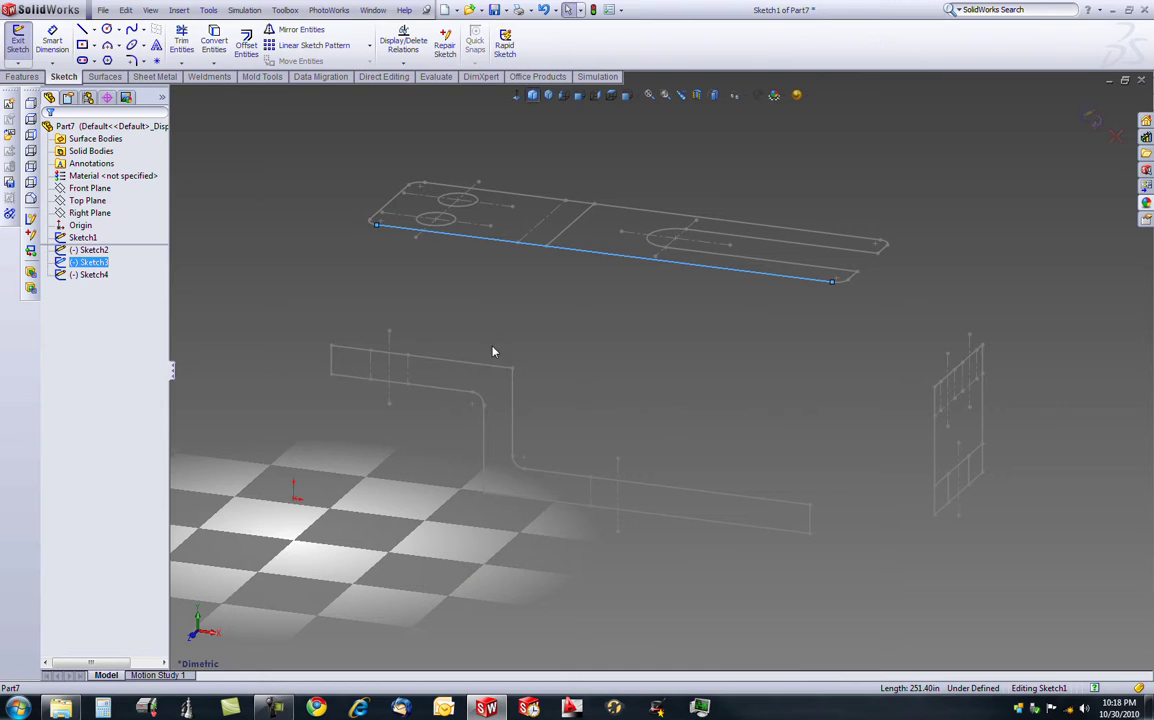
left_click(592, 296)
left_click(592, 256)
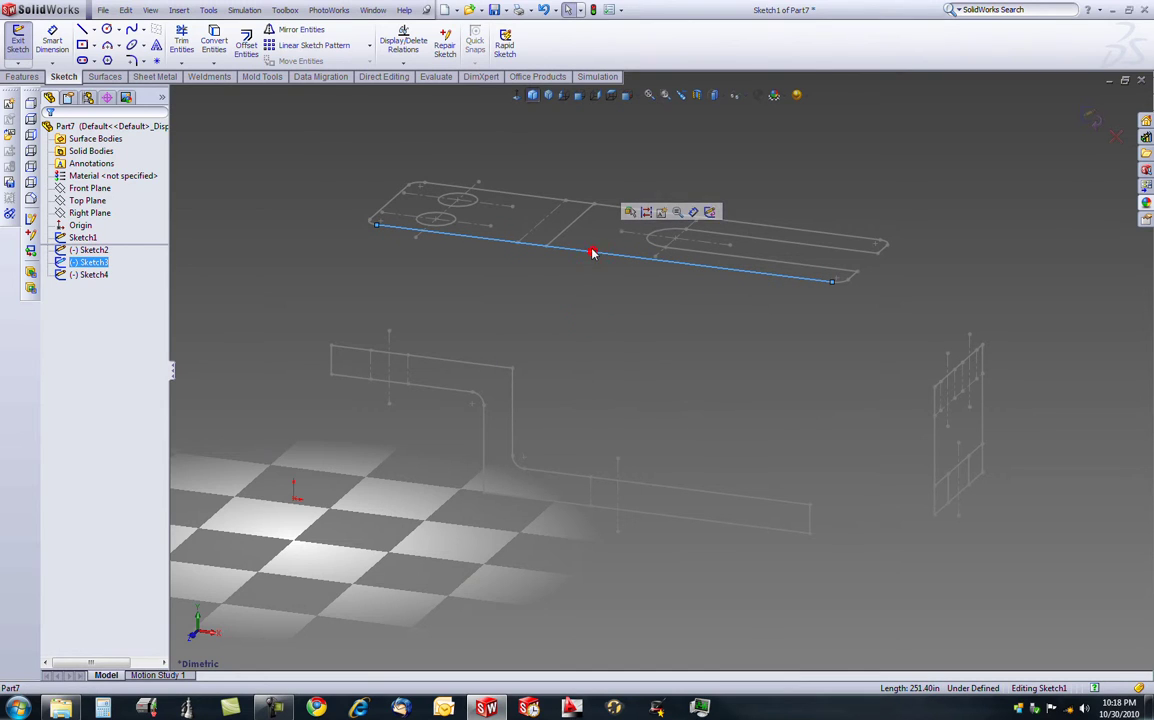
left_click(482, 367, "ctrl")
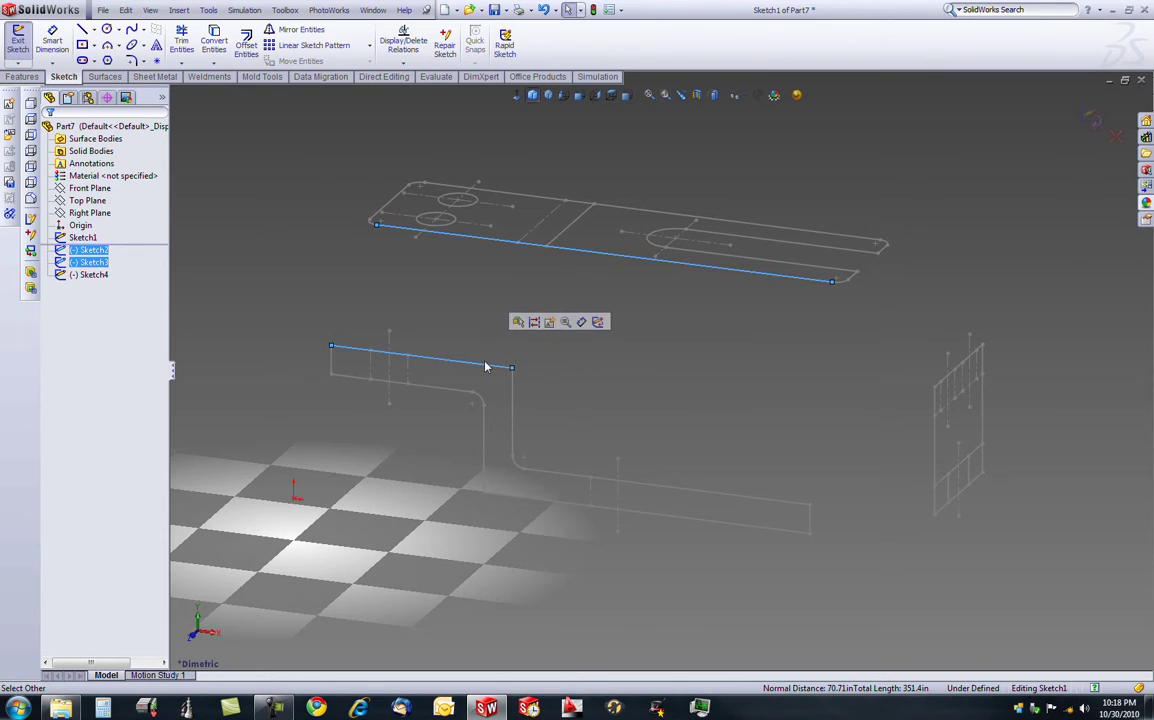
left_click(31, 252)
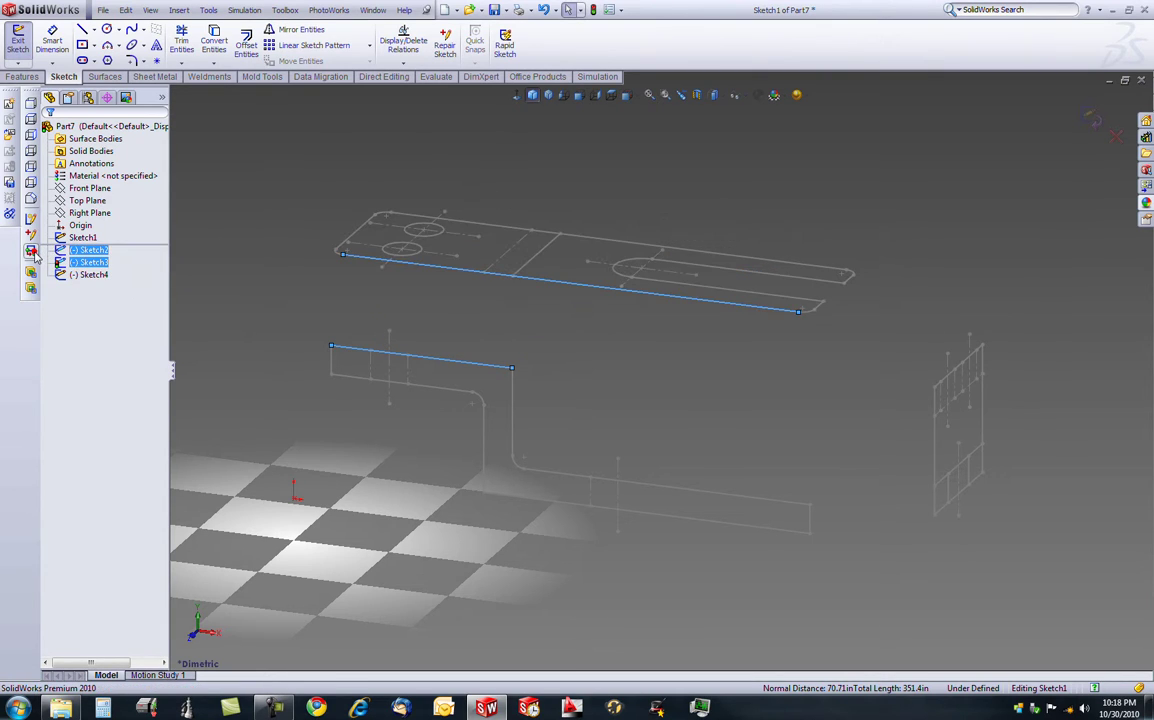
mouse_move(200, 250)
middle_mouse_down()
mouse_move(328, 253)
mouse_move(362, 236)
middle_mouse_up()
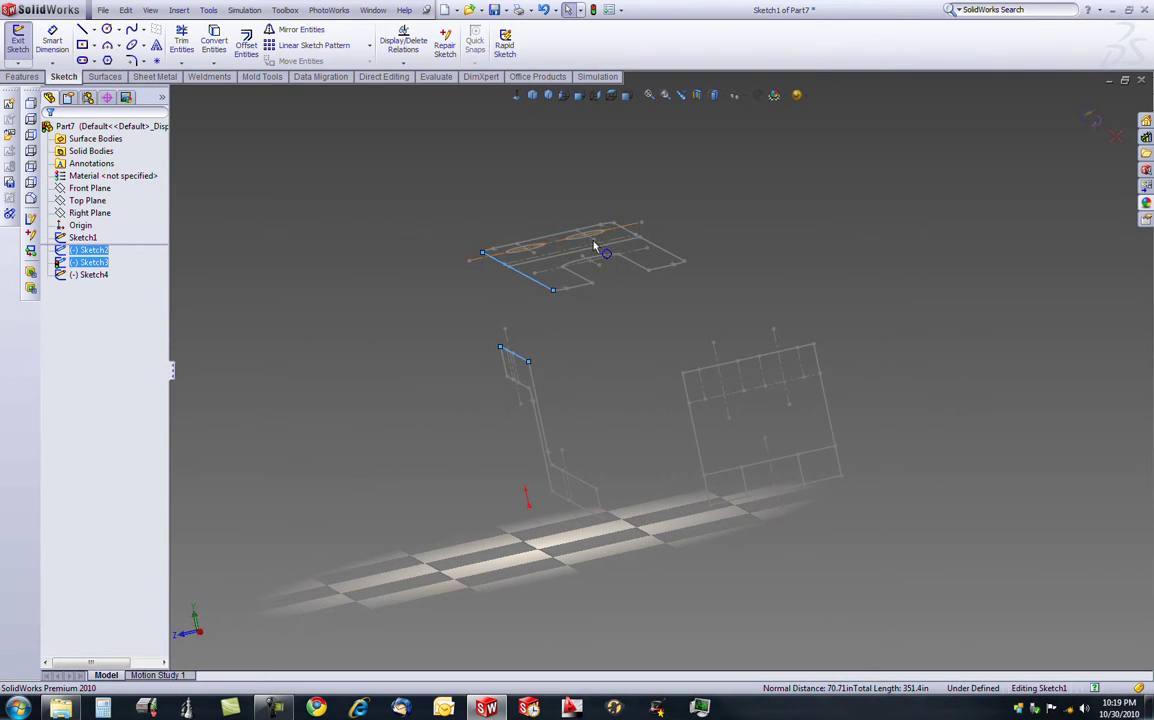
left_click(507, 307)
- Align the right-view sketch to the front-view sketch, using its near vertical edge and the short end edge of the profile's lower leg
middle_click_drag(543, 379, 610, 388)
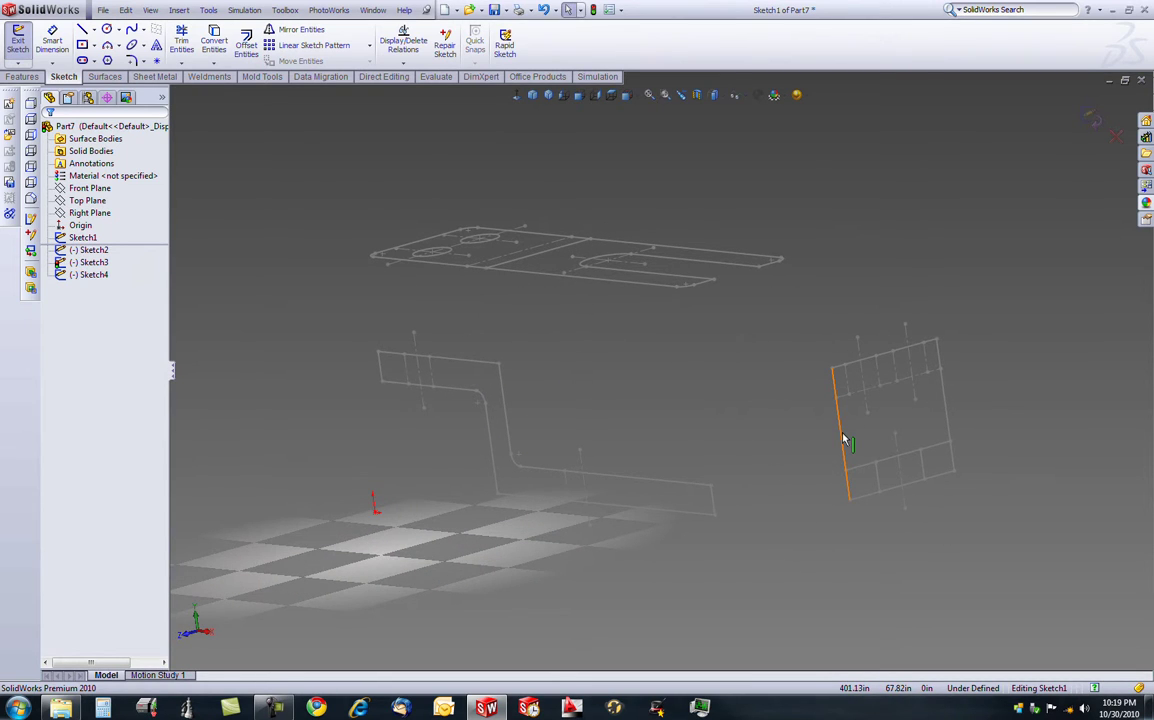
left_click(842, 434)
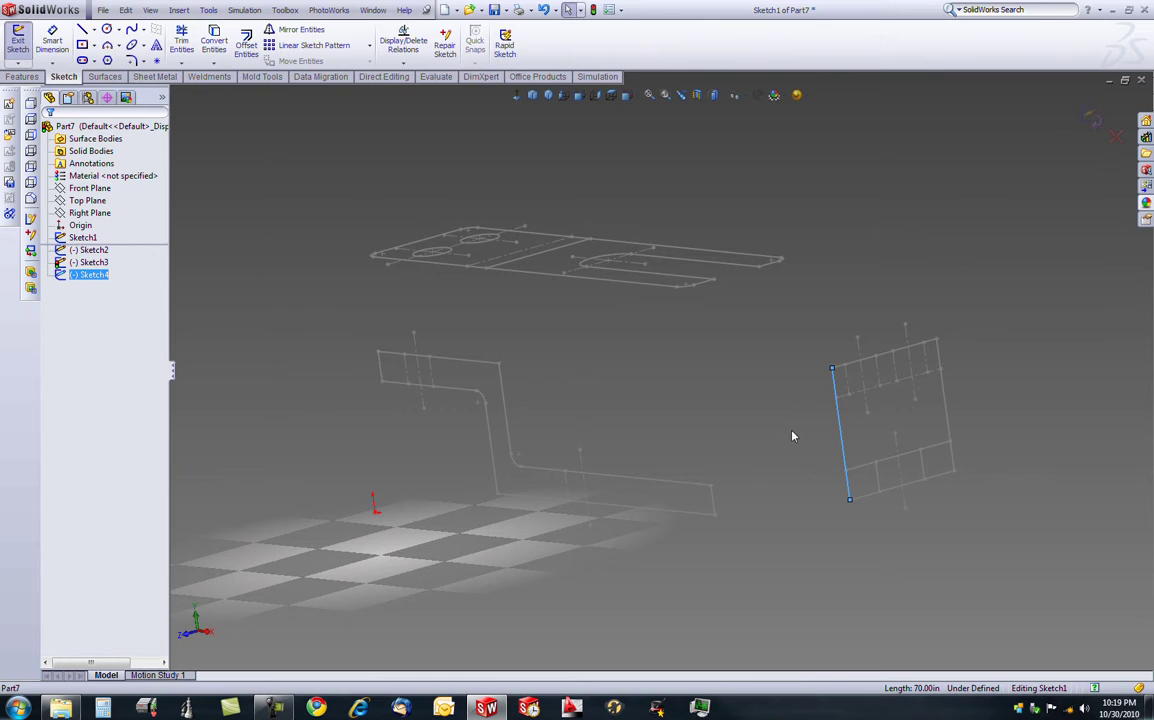
mouse_move(833, 441)
middle_mouse_down()
mouse_move(770, 452)
mouse_move(701, 494)
middle_mouse_up()
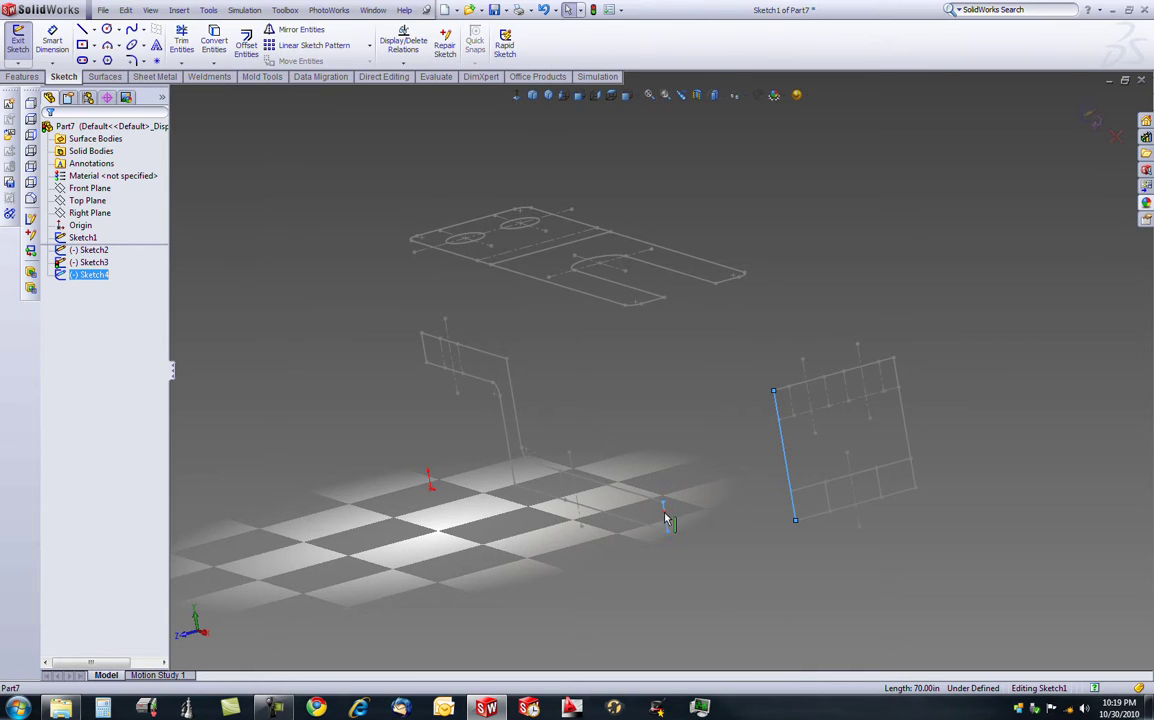
left_click(665, 514, "ctrl")
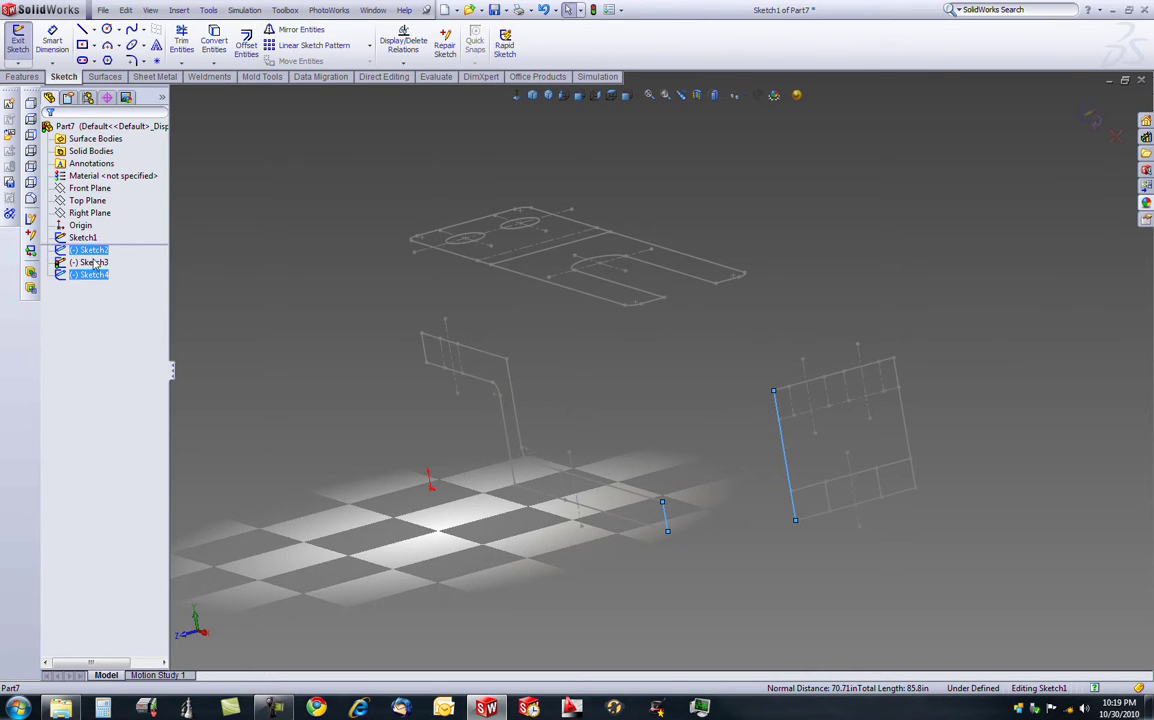
left_click(30, 252)
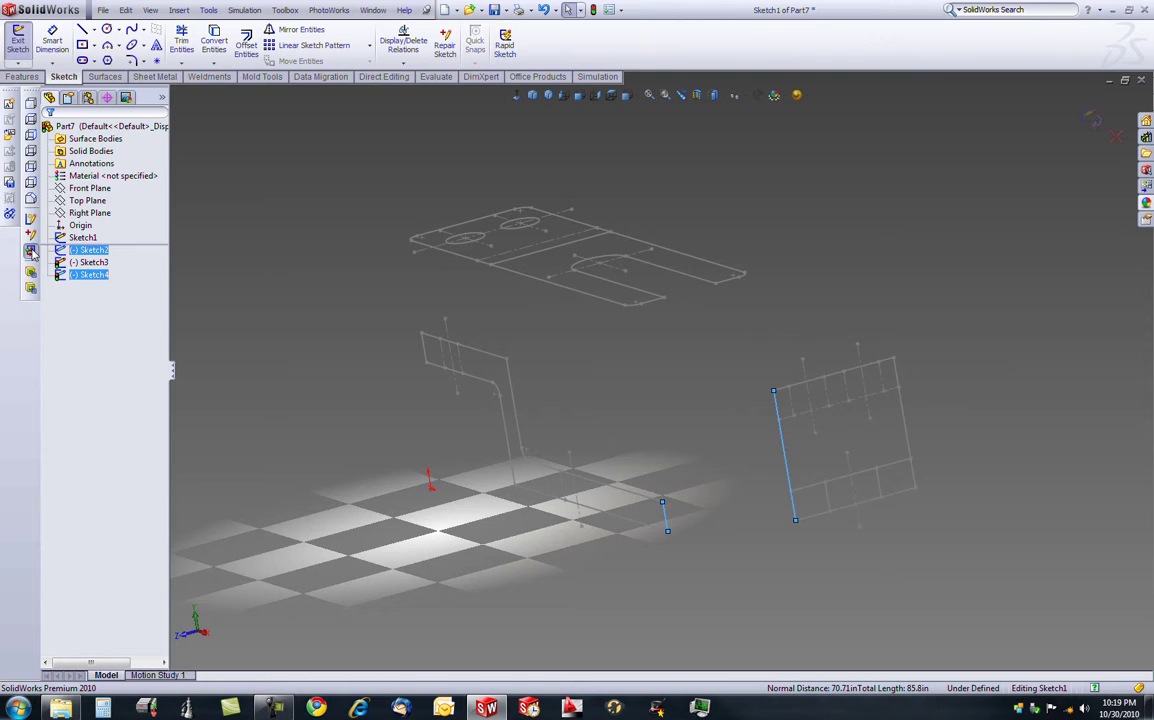
- Clear the selection and exit the imported sketch
mouse_move(385, 302)
middle_mouse_down()
mouse_move(404, 325)
mouse_move(471, 304)
mouse_move(456, 319)
mouse_move(381, 312)
middle_mouse_up()
left_click(381, 312)
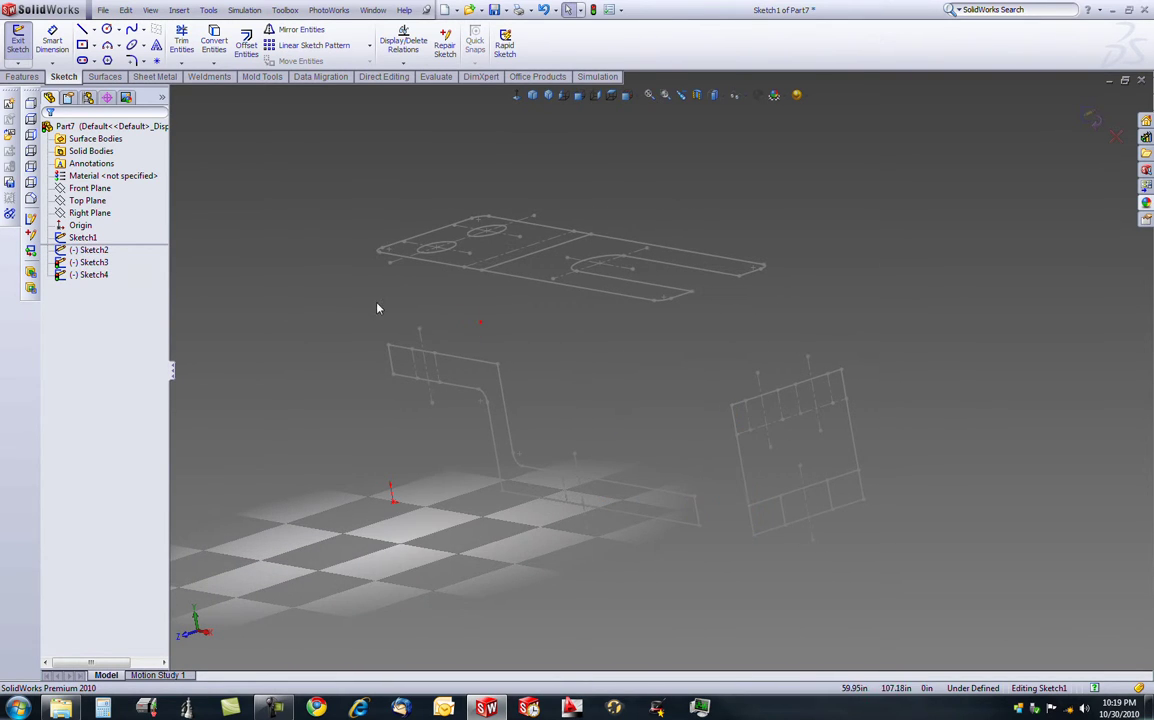
left_click(1090, 115)
middle_click_drag(884, 286, 741, 271)
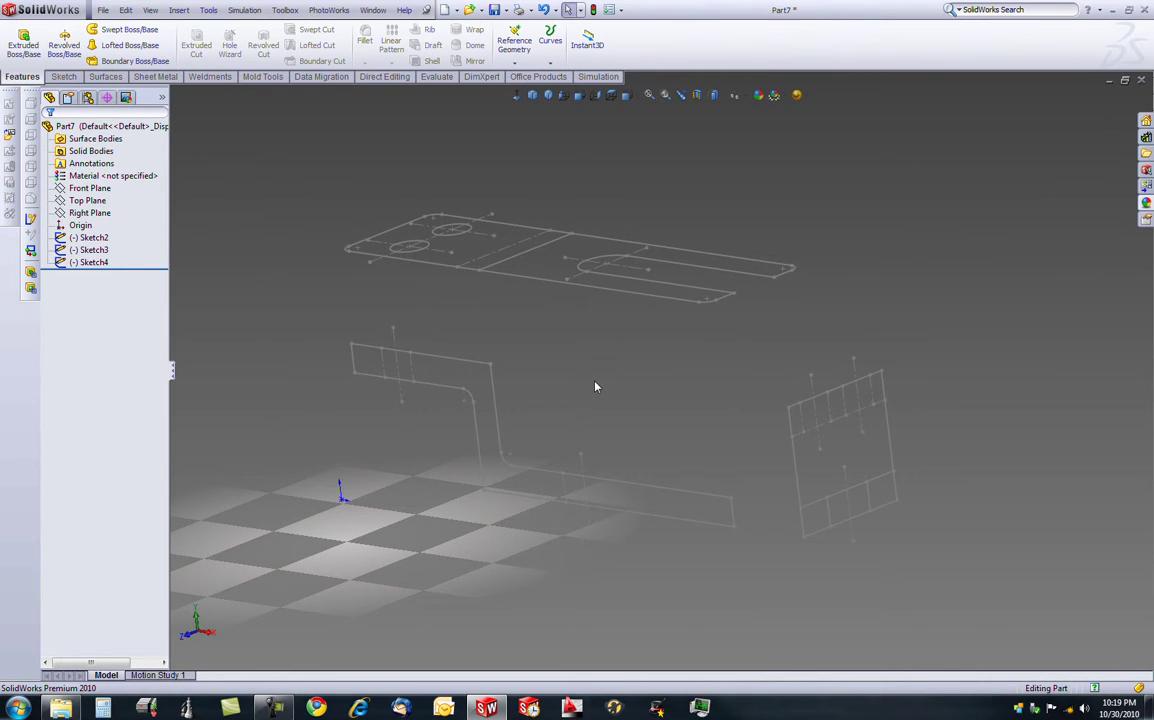
- Change the scene background to Reflective Floor Black
mouse_move(595, 386)
middle_mouse_down()
mouse_move(672, 386)
mouse_move(757, 425)
middle_mouse_up()
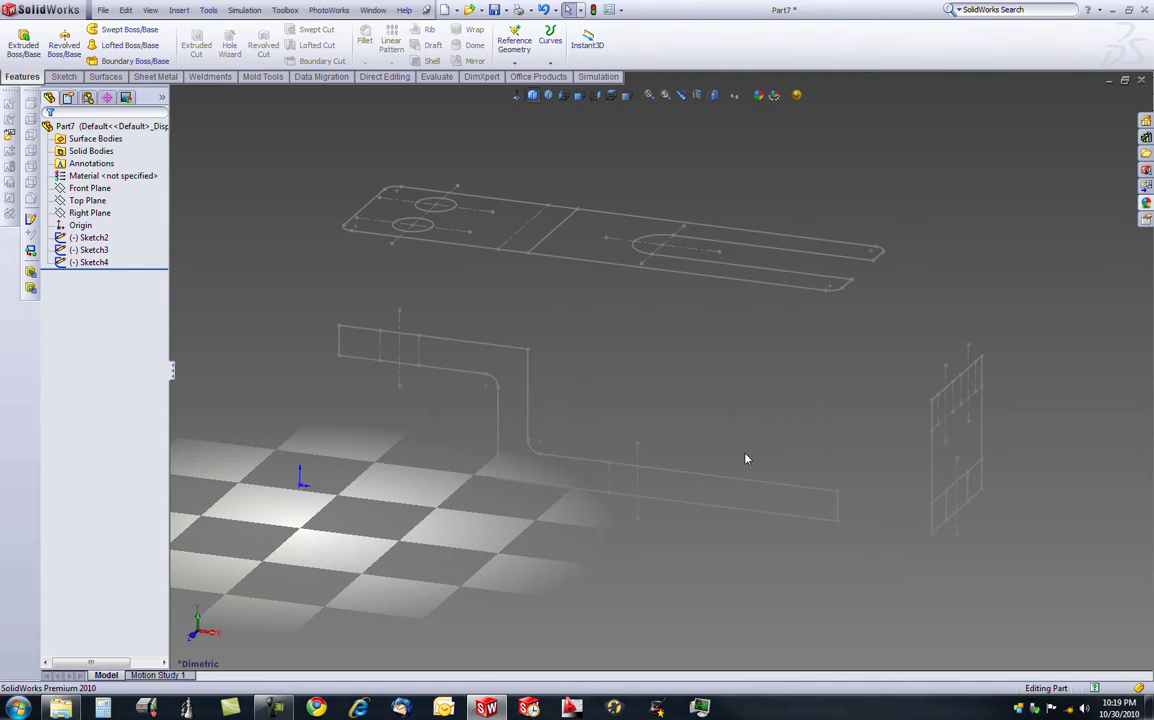
mouse_move(652, 474)
middle_mouse_down()
mouse_move(654, 443)
mouse_move(639, 471)
mouse_move(638, 443)
middle_mouse_up()
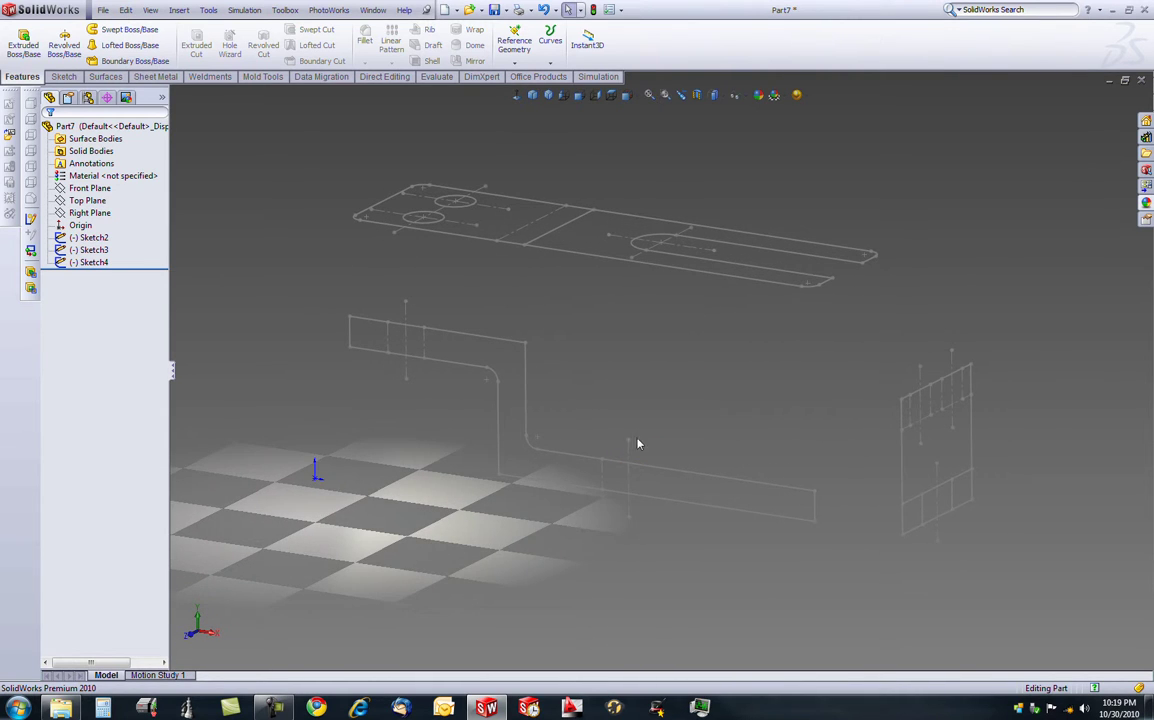
left_click(774, 95)
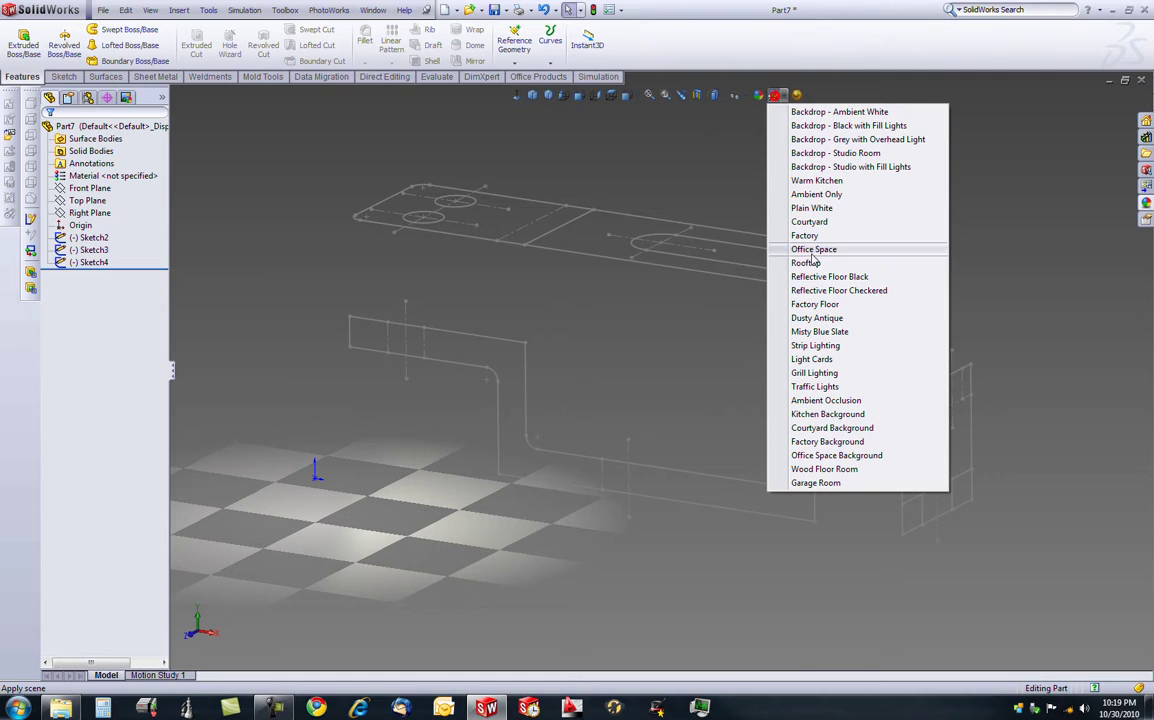
left_click(818, 277)
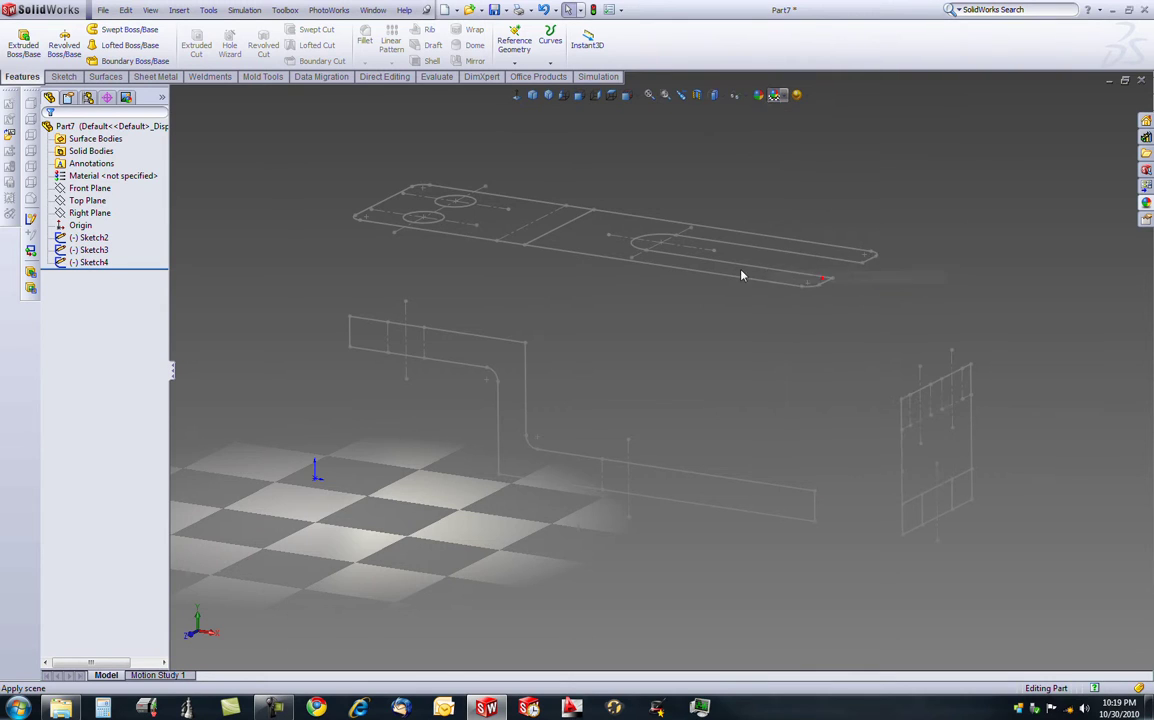
left_click(777, 336)
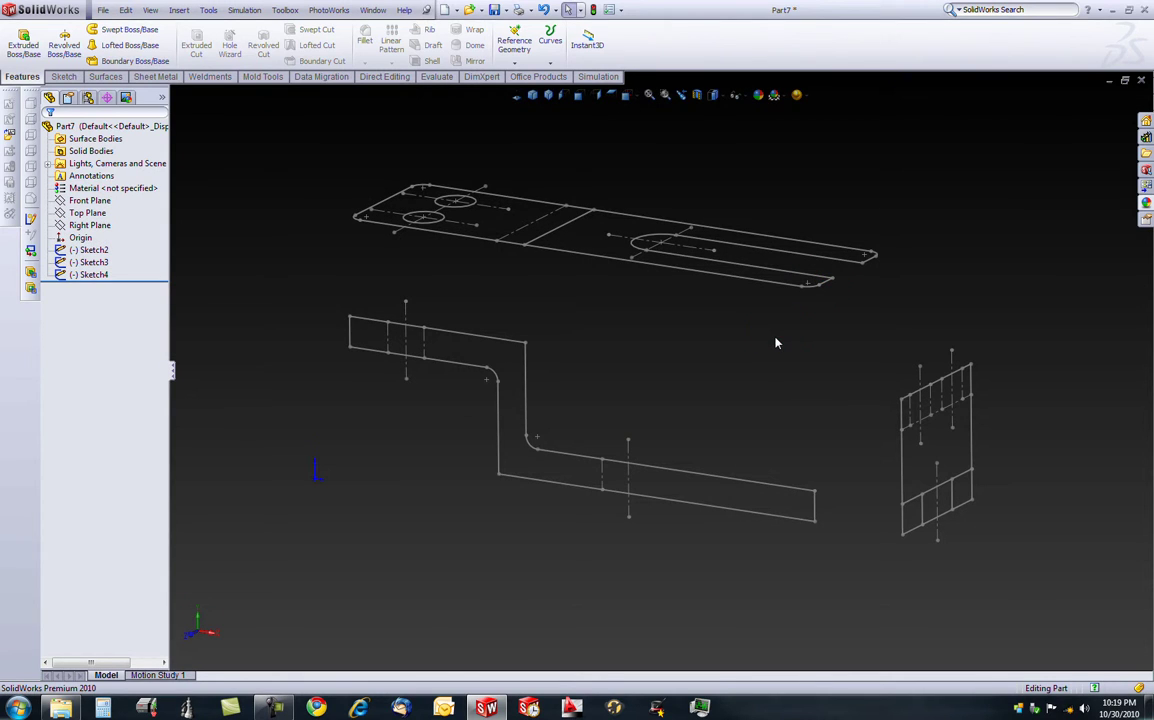
- Rename the front-view sketch, Sketch2, as FRONT
left_click(93, 250)
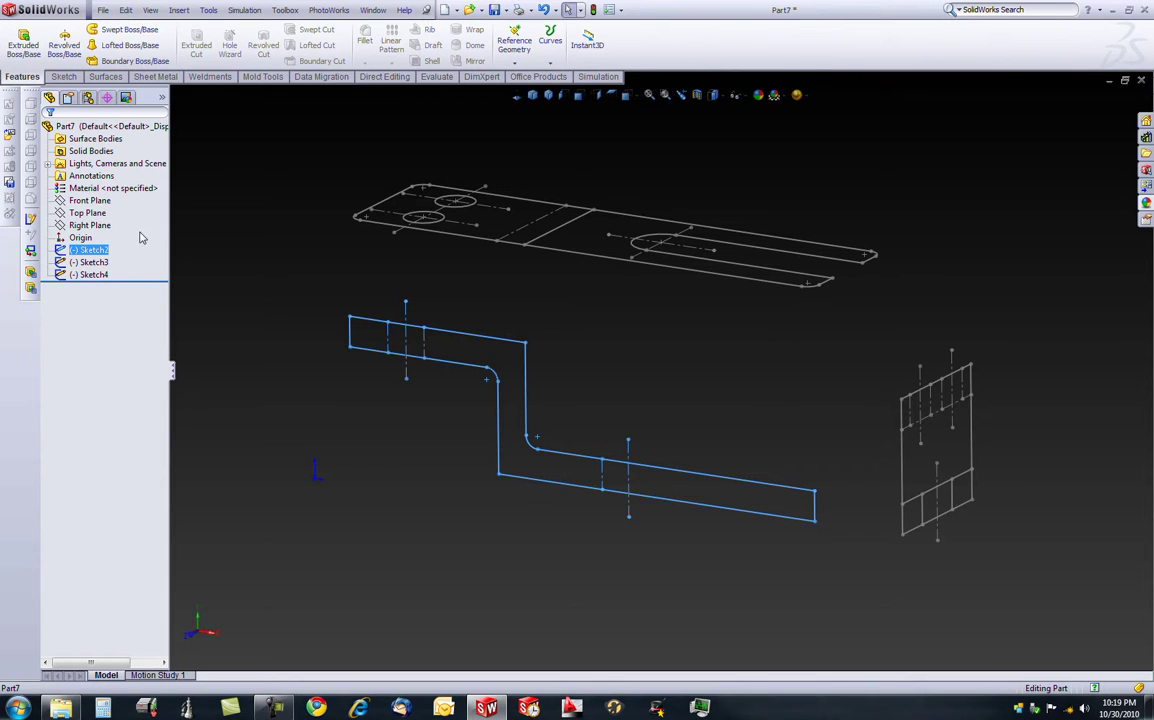
left_click(90, 250)
type("FRONT")
key("Return")
- Rename the top-view sketch, Sketch3, as tOP
left_click(92, 262)
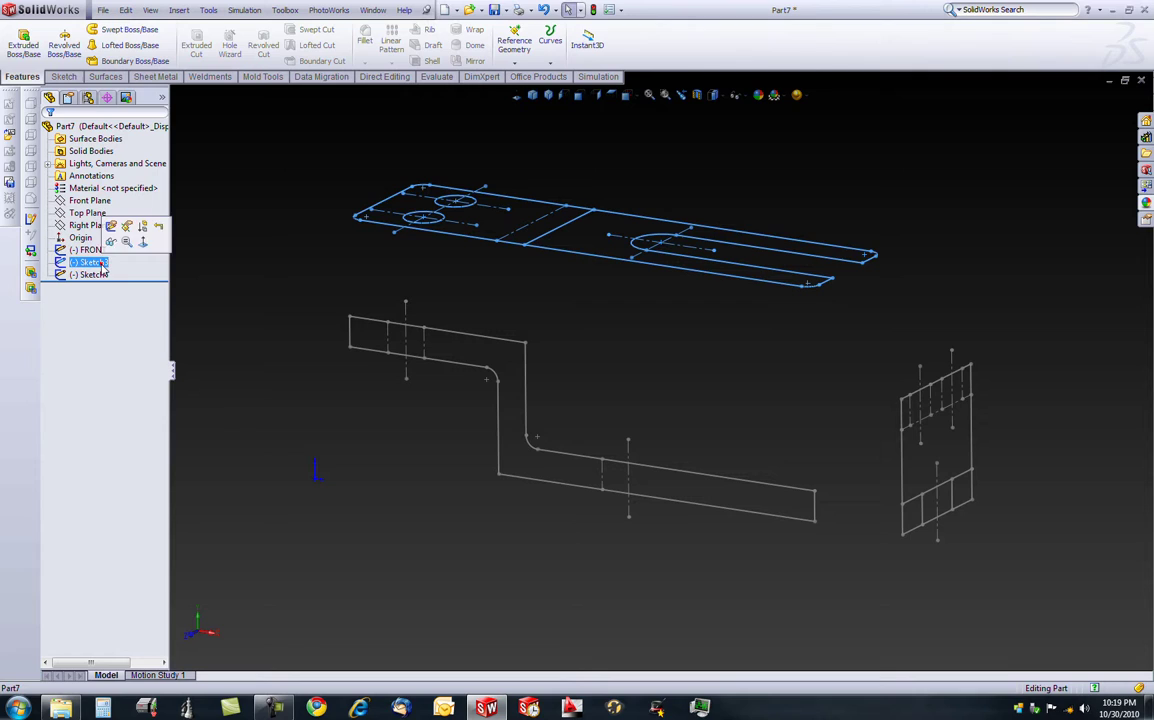
left_click(89, 261)
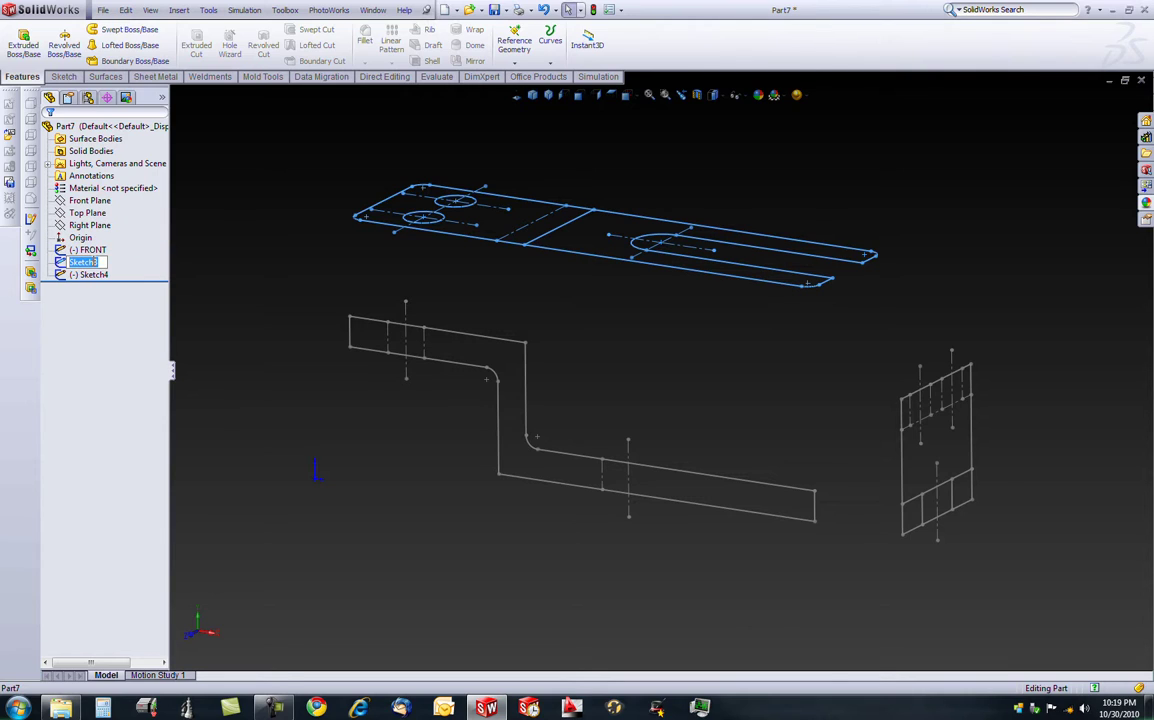
type("tOP")
key("Return")
- Rename the right-view sketch, Sketch4, as RIGHT and clear the selection
left_click(90, 274)
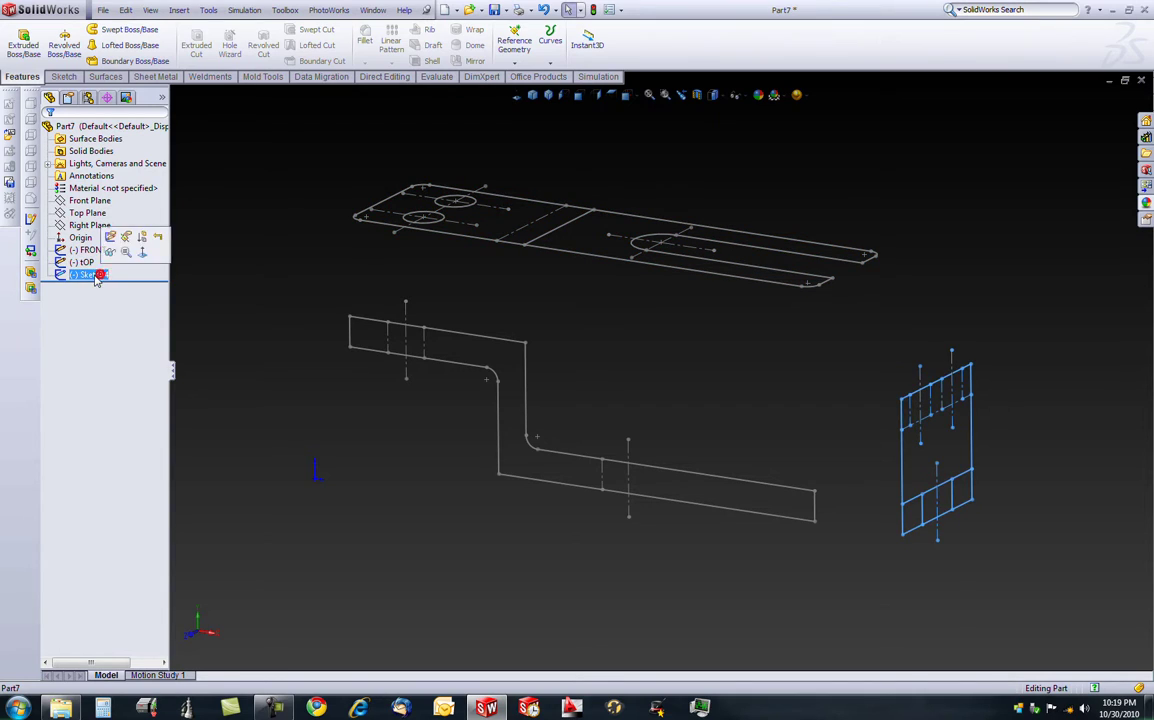
left_click(90, 274)
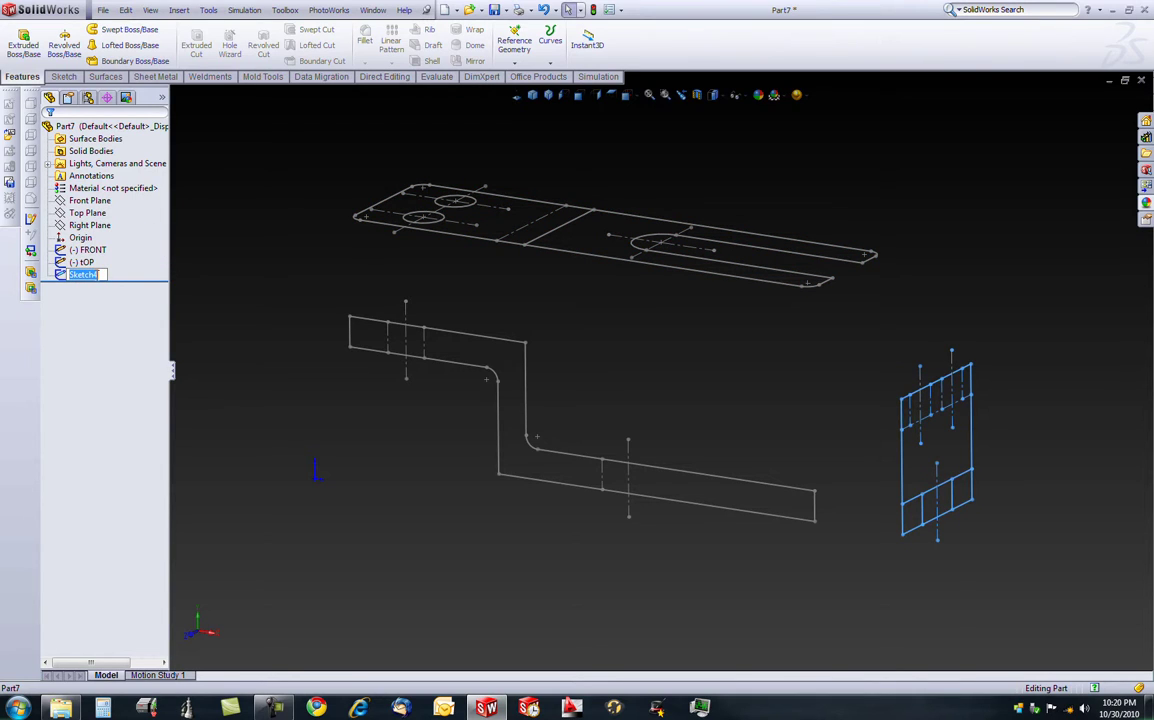
type("RIGHT")
key("Return")
left_click(543, 321)
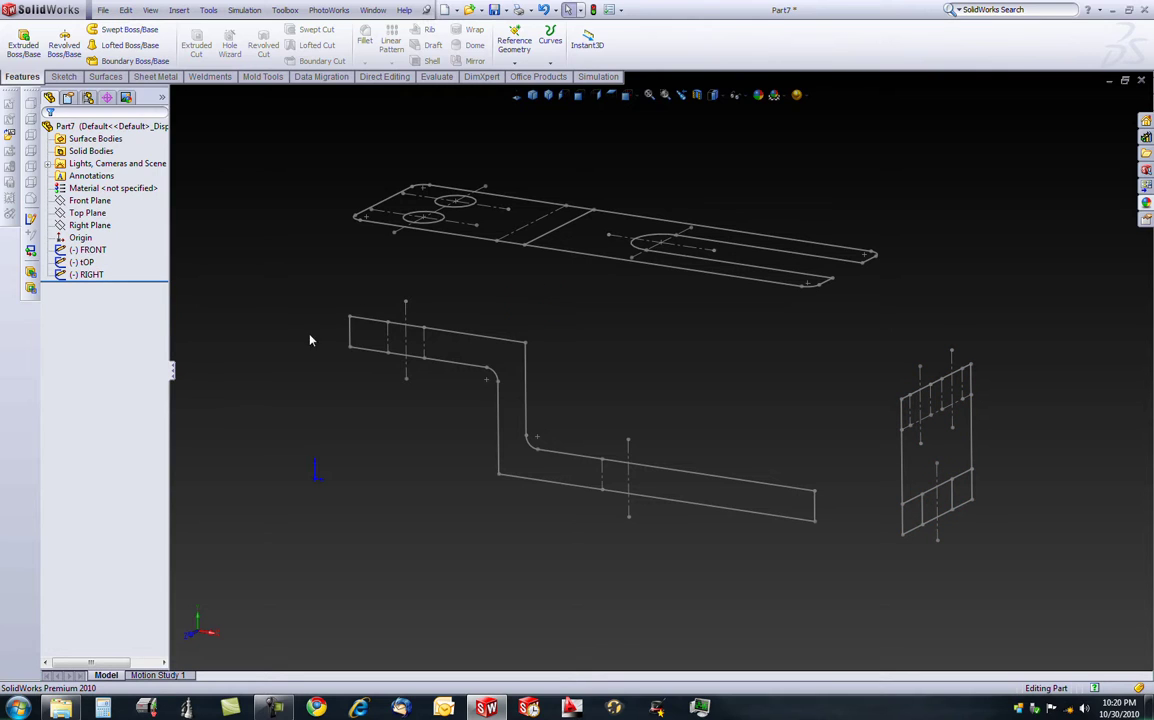
- Extrude the stepped FRONT profile with the Up To Vertex end condition, ending at the rear endpoint of the top sketch's solid cross line
left_click(92, 250)
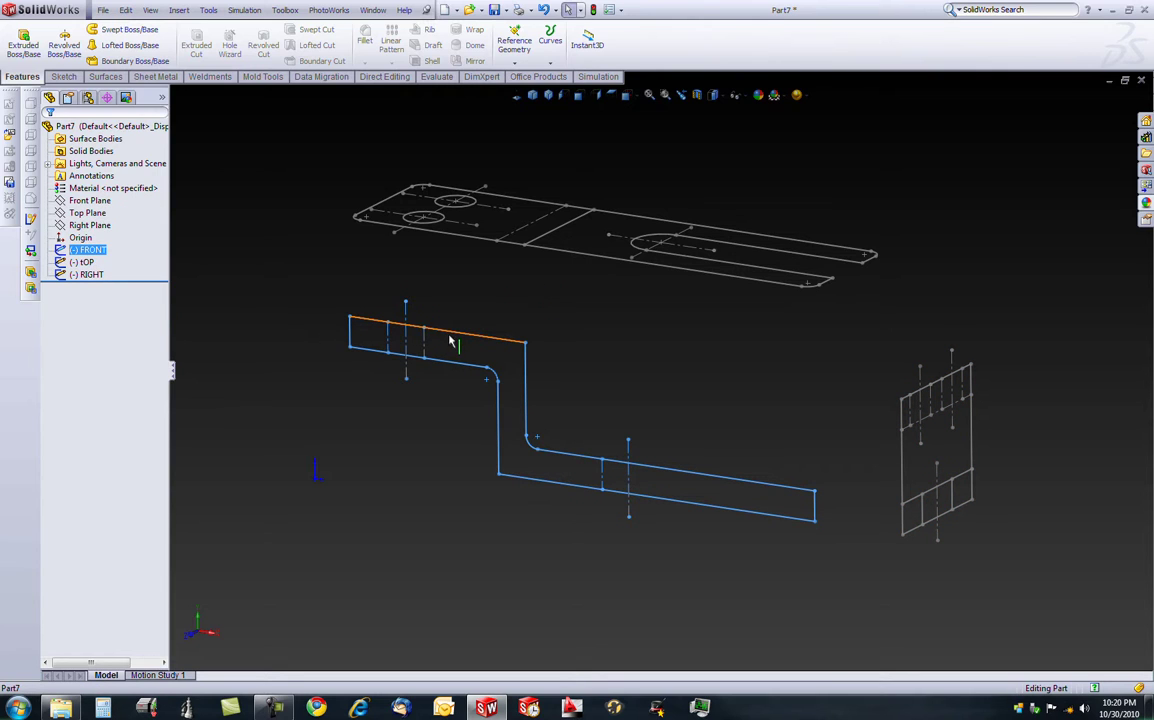
left_click(29, 43)
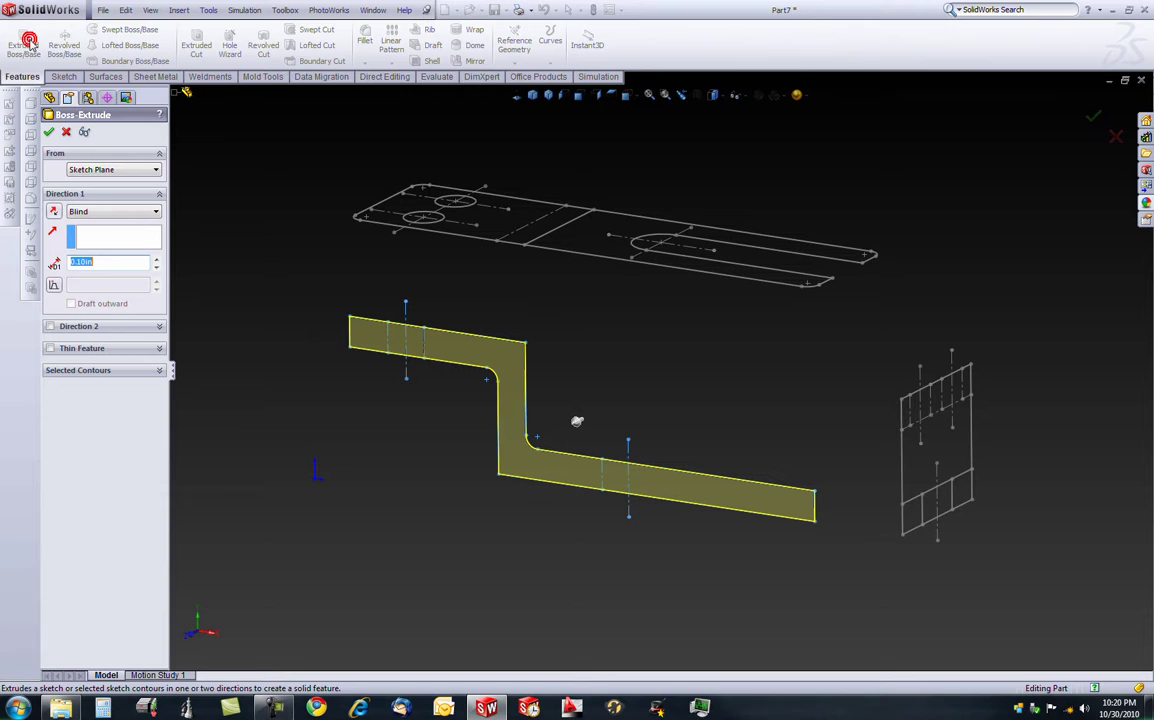
left_click(82, 370)
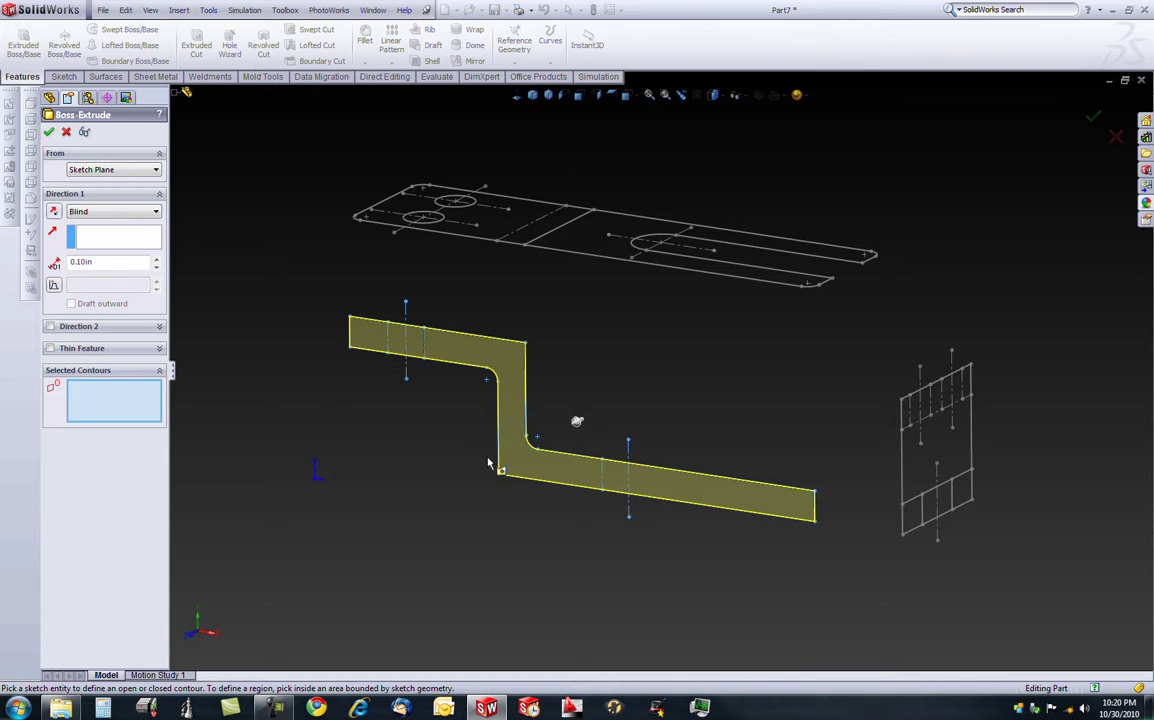
mouse_move(452, 458)
middle_mouse_down()
mouse_move(453, 440)
mouse_move(443, 464)
middle_mouse_up()
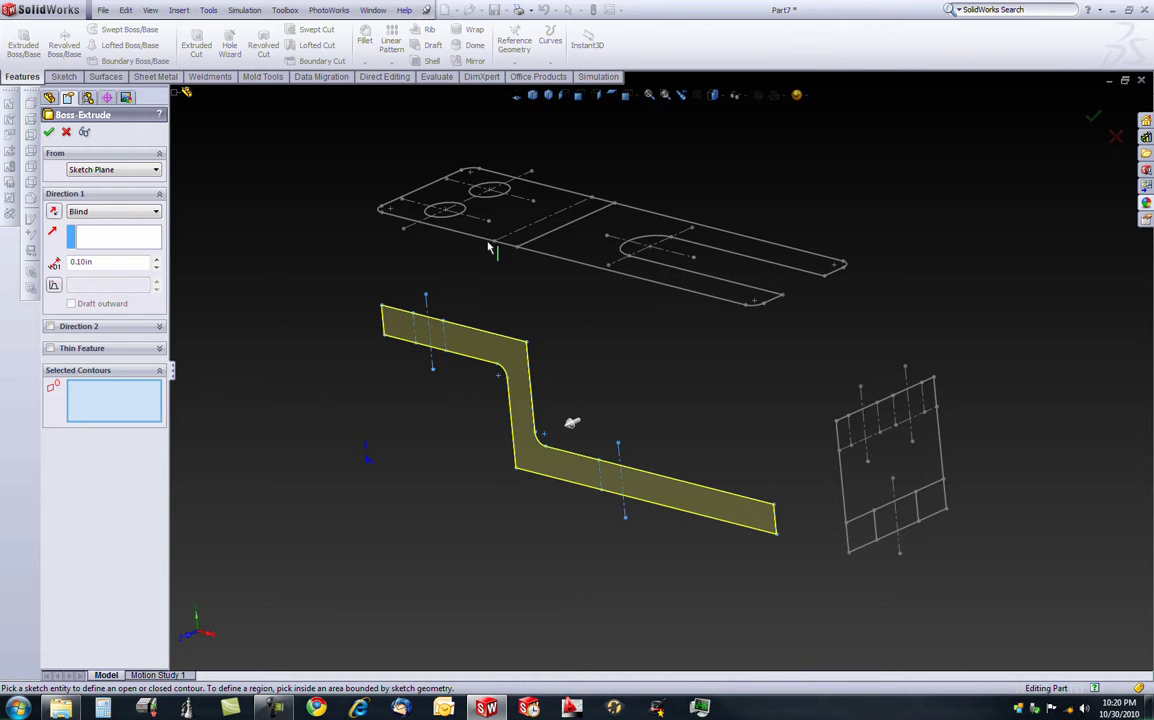
middle_click_drag(573, 305, 496, 302)
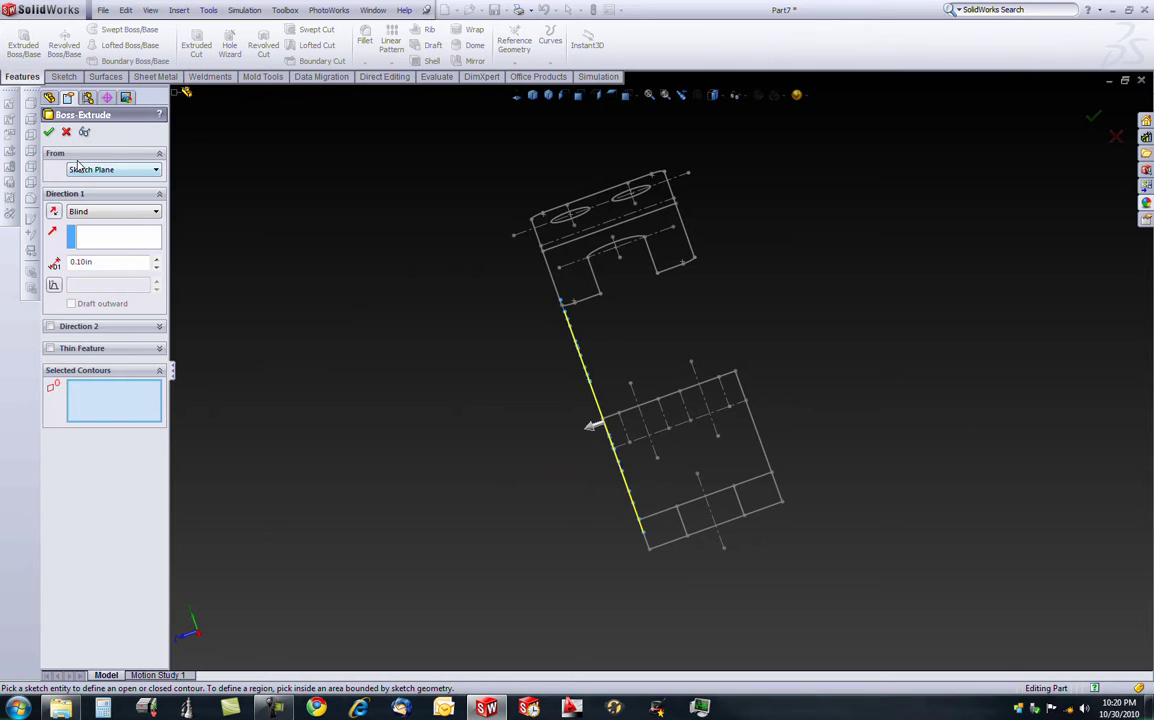
middle_click_drag(430, 339, 473, 346)
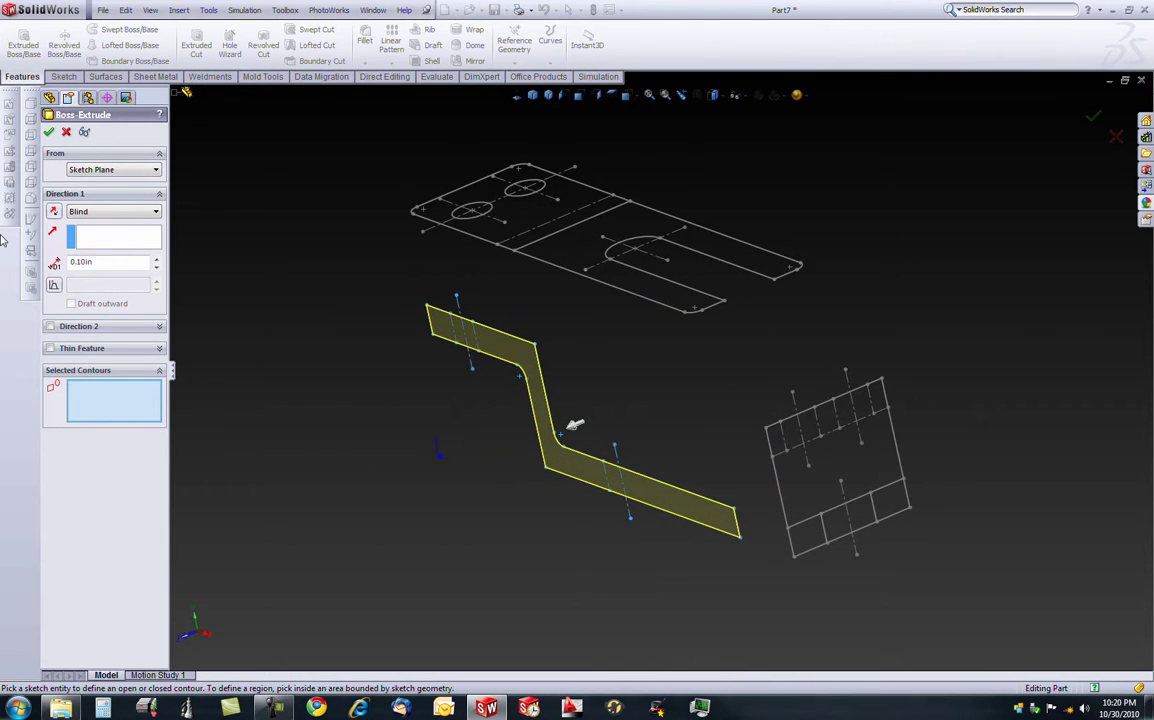
left_click(97, 215)
left_click(104, 232)
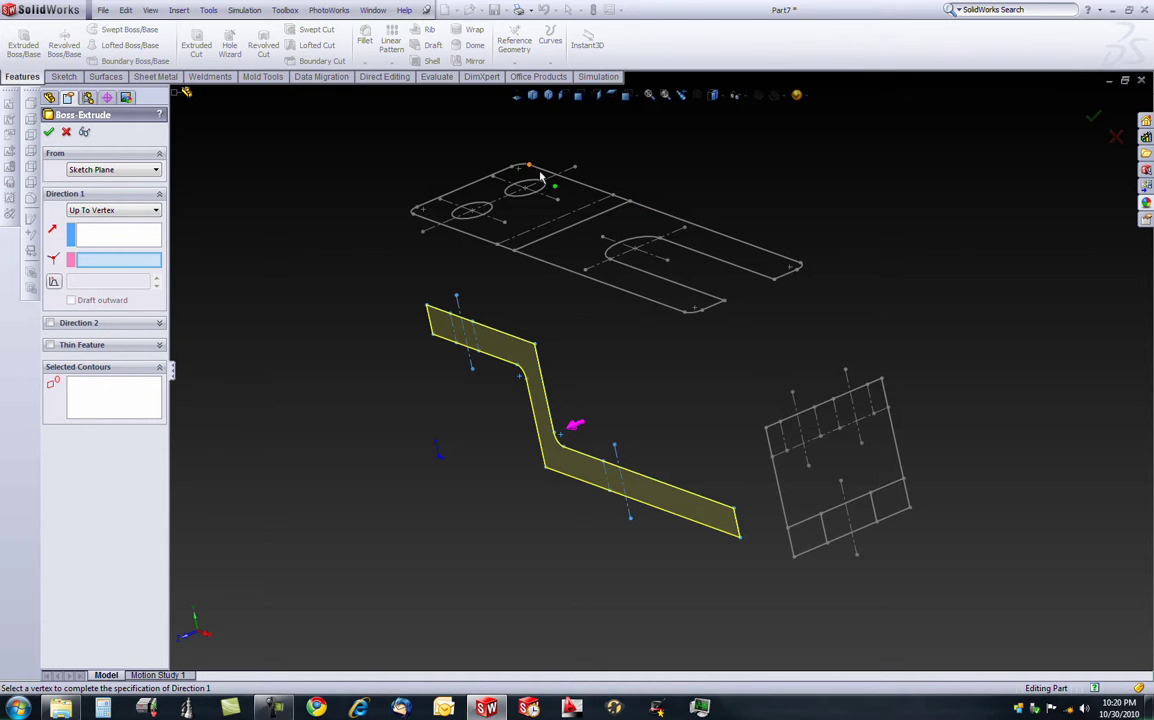
left_click(629, 203)
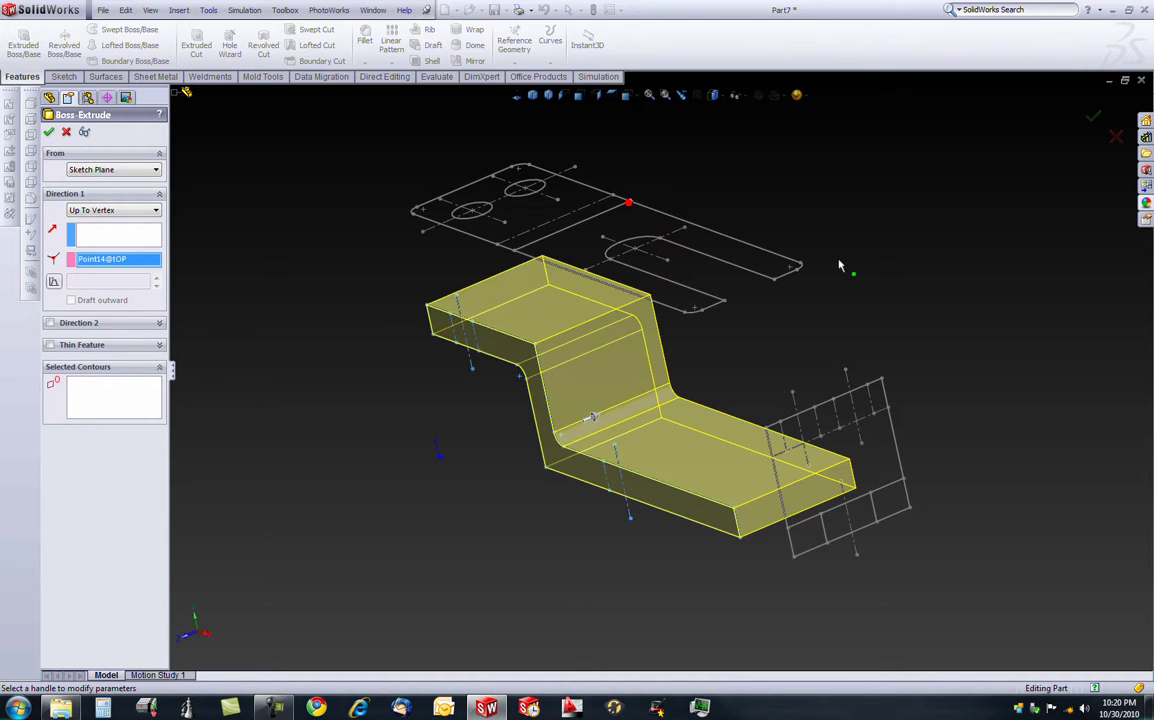
left_click(48, 132)
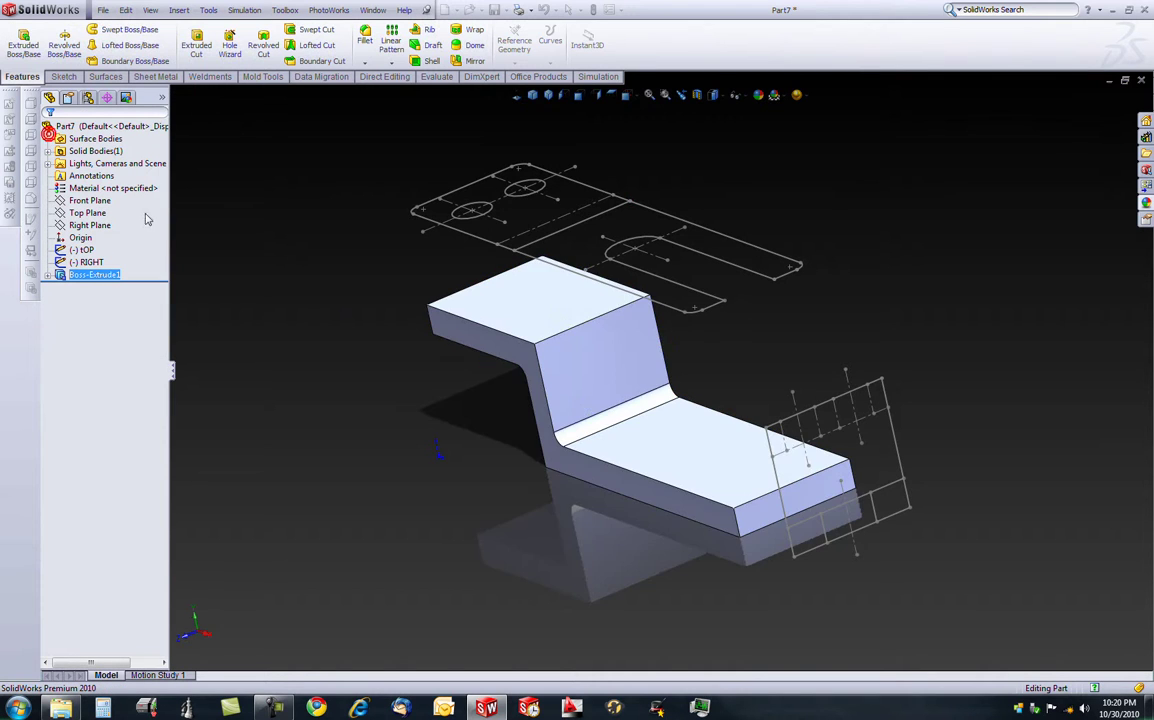
- Show the FRONT sketch absorbed in the extruded body
middle_click_drag(470, 340, 410, 335)
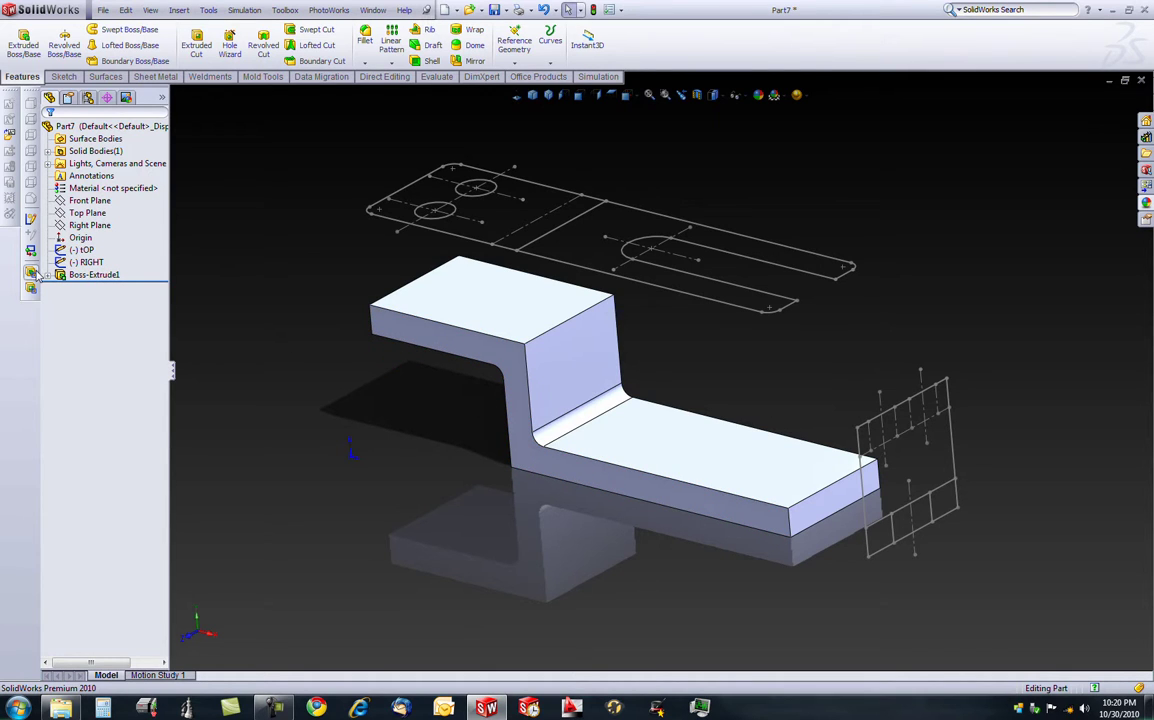
left_click(47, 275)
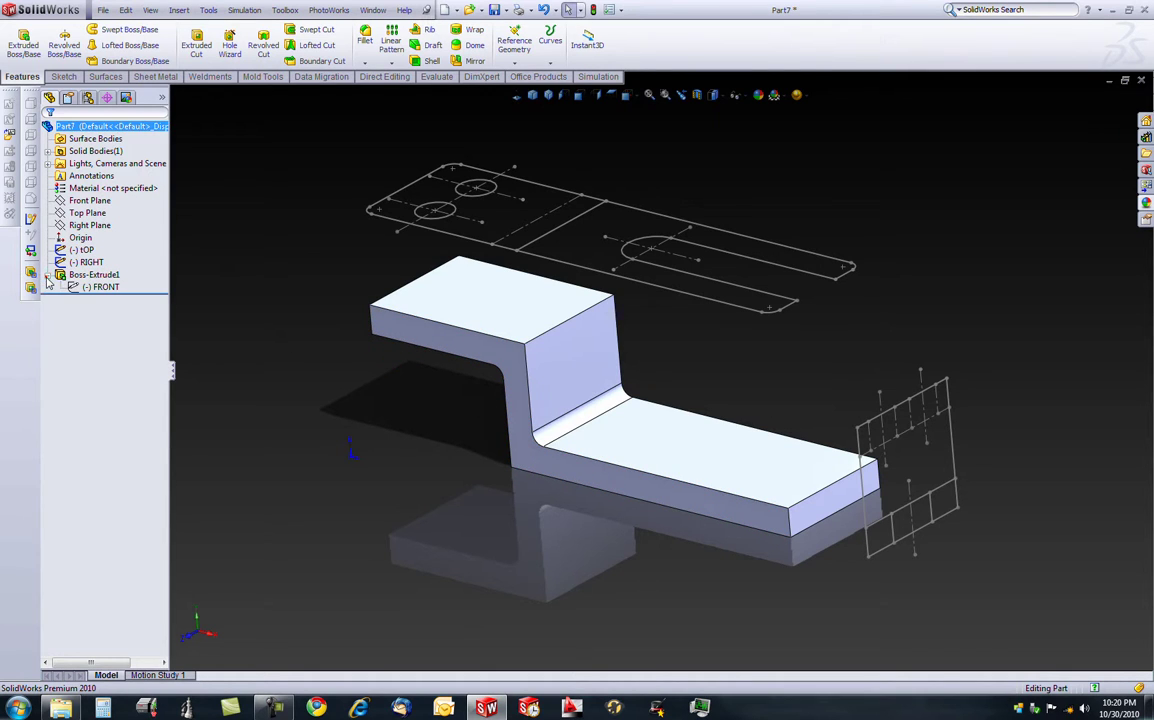
left_click(103, 287)
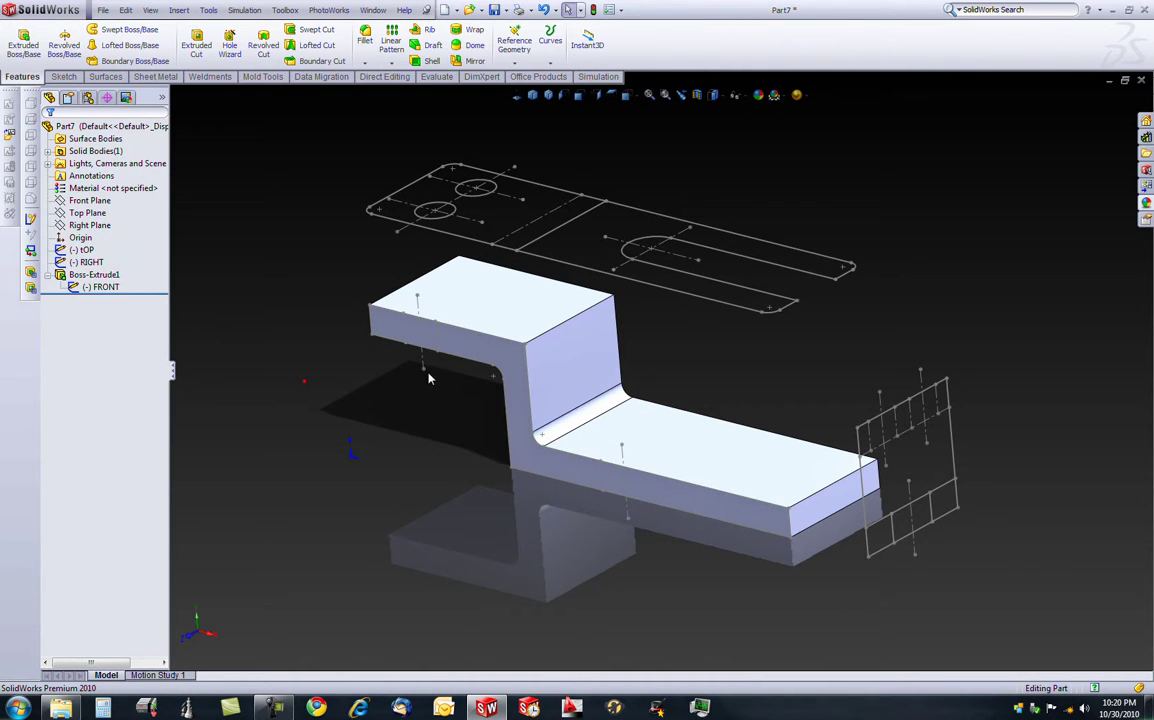
mouse_move(541, 386)
middle_mouse_down()
mouse_move(572, 332)
mouse_move(520, 352)
middle_mouse_up()
scroll(409, 350, "down", 6)
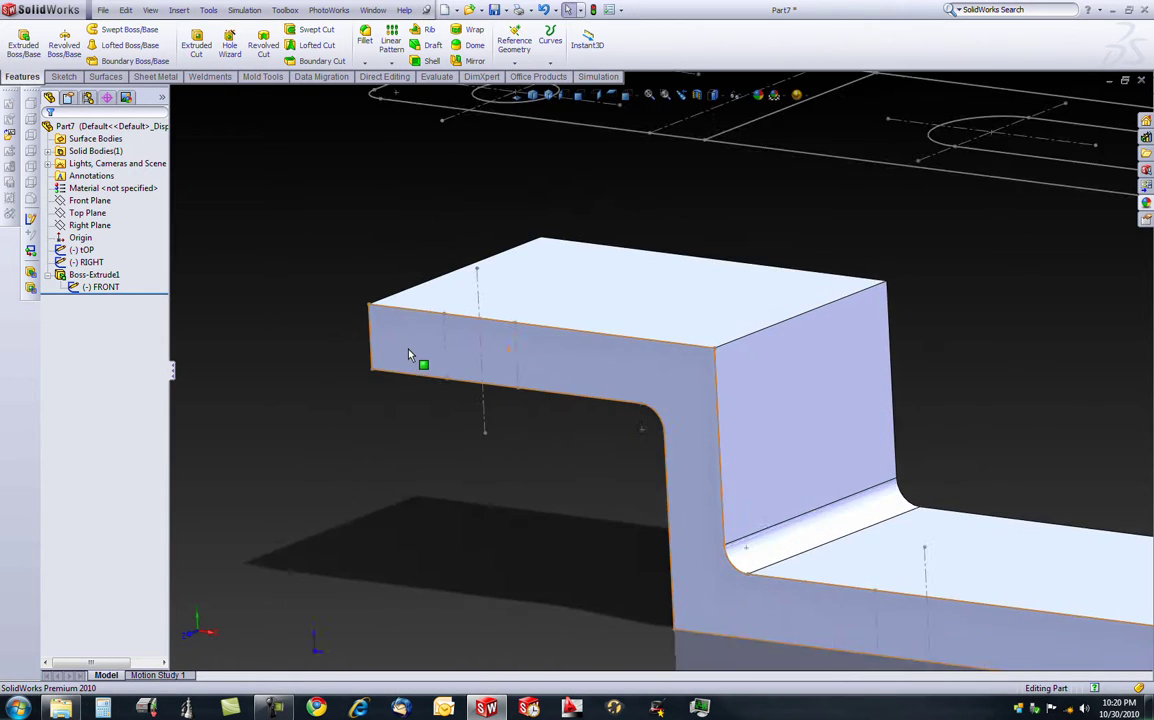
- Assign the Copper material to the part
scroll(497, 368, "up", 8)
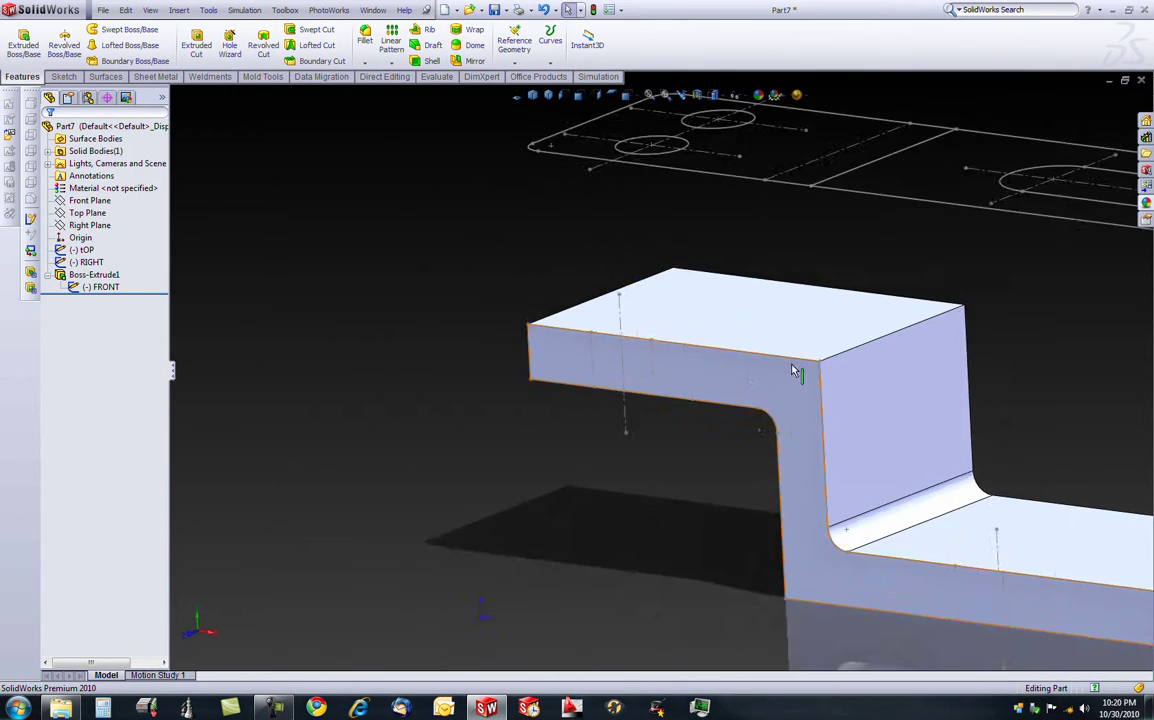
scroll(908, 375, "down", 2)
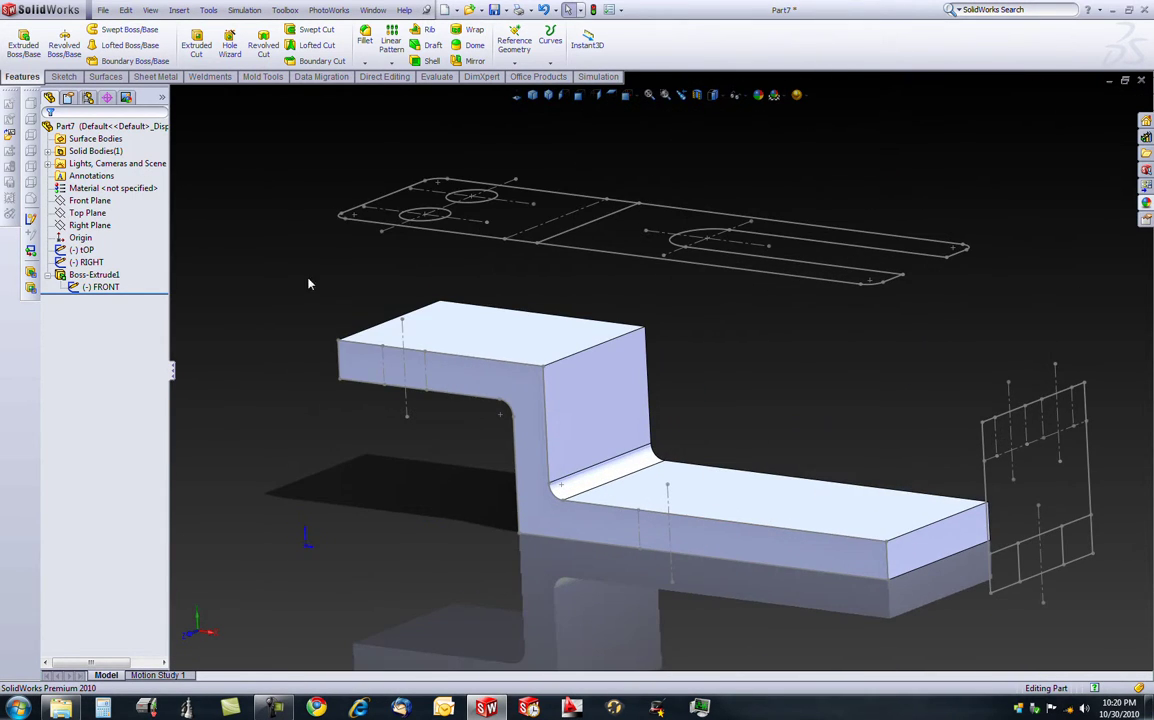
right_click(115, 190)
left_click(172, 327)
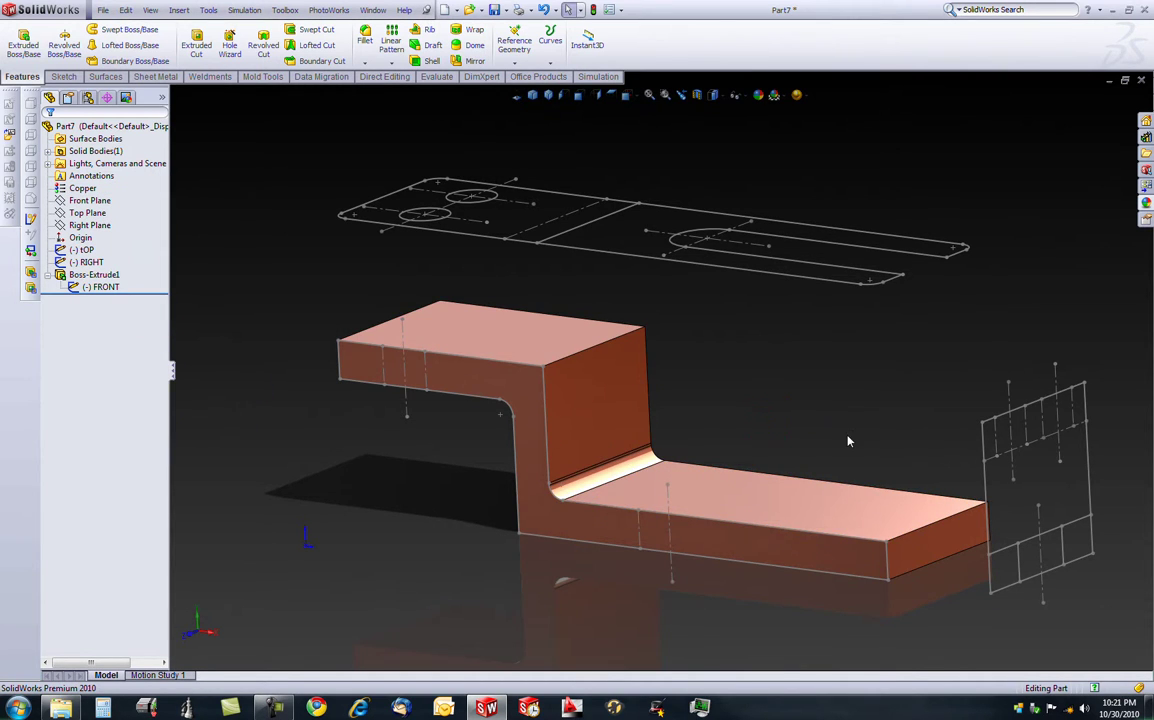
- Trim the body to the tOP sketch's slotted outer contour with an Extruded Cut set to Through All and Flip side to cut
scroll(800, 413, "up", 2)
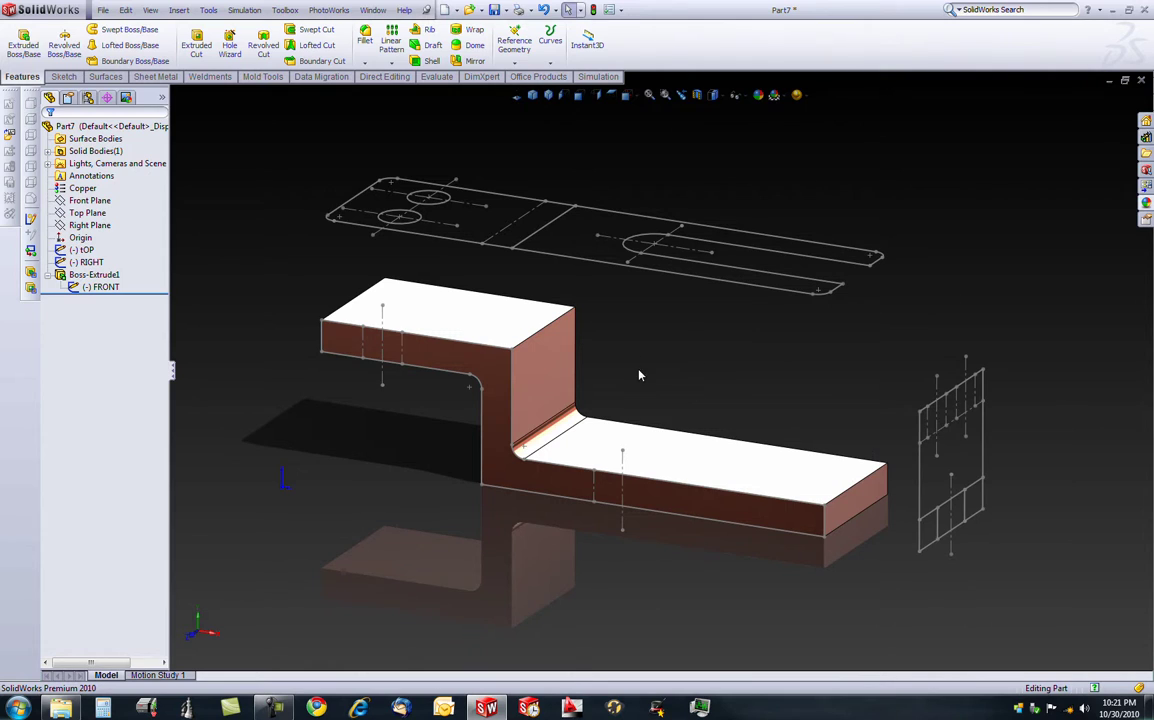
middle_click_drag(629, 369, 630, 345)
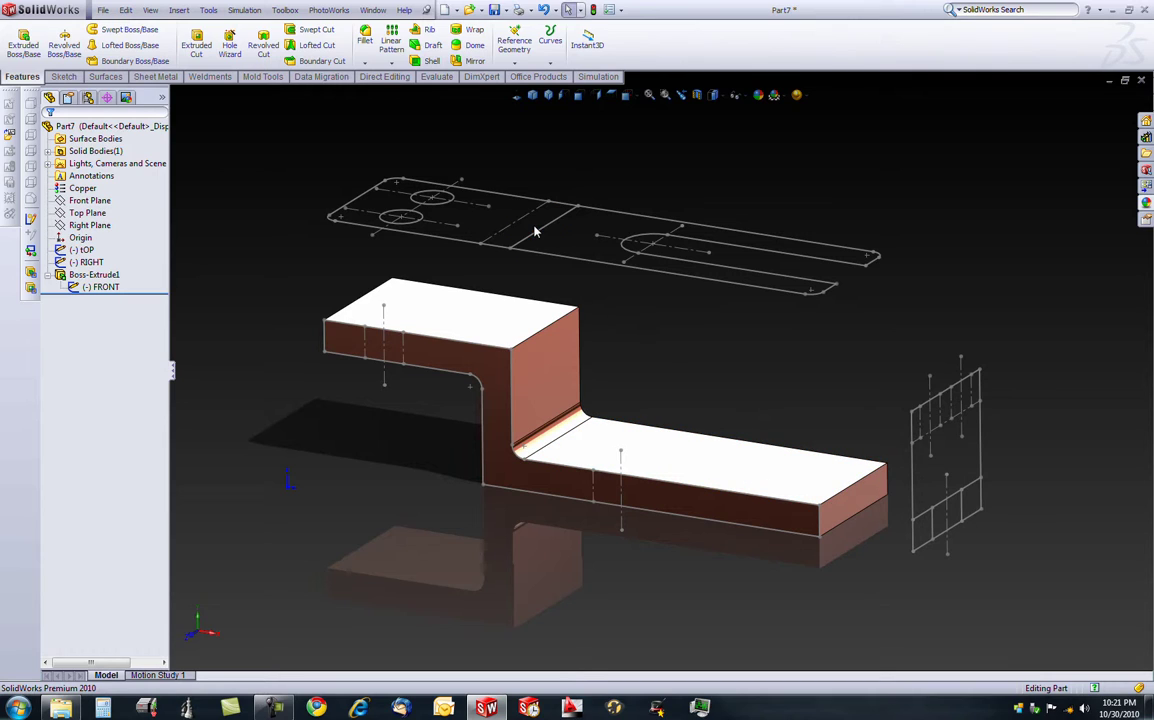
left_click(658, 238)
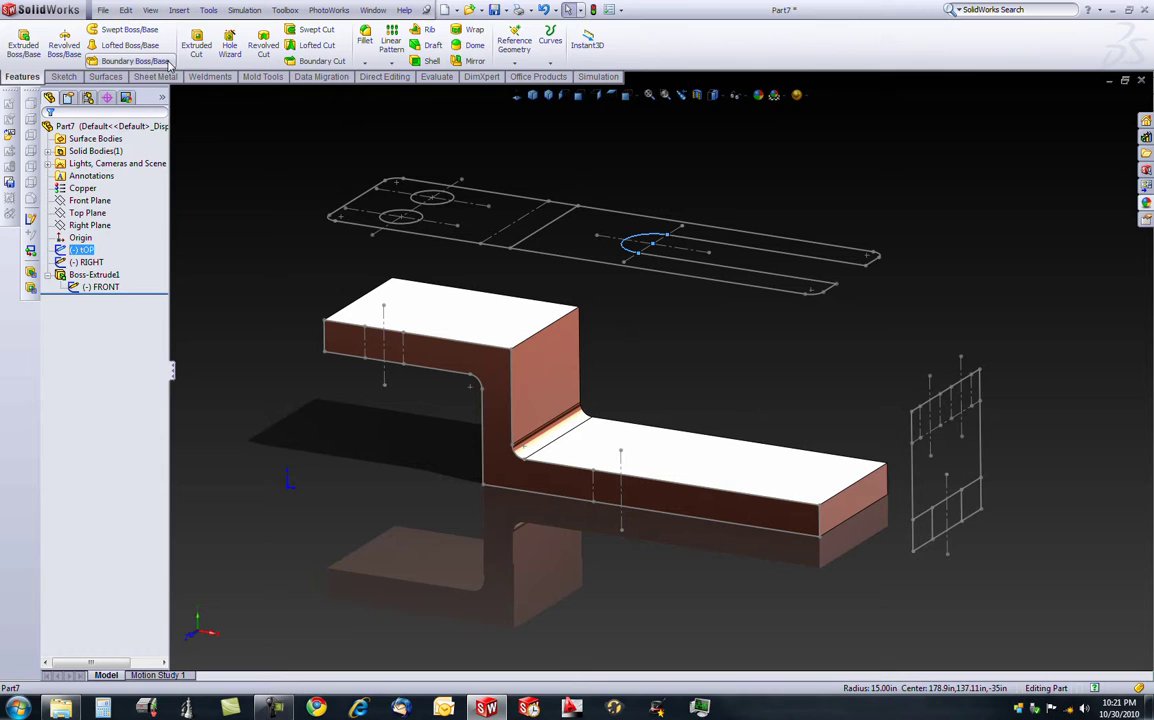
left_click(197, 46)
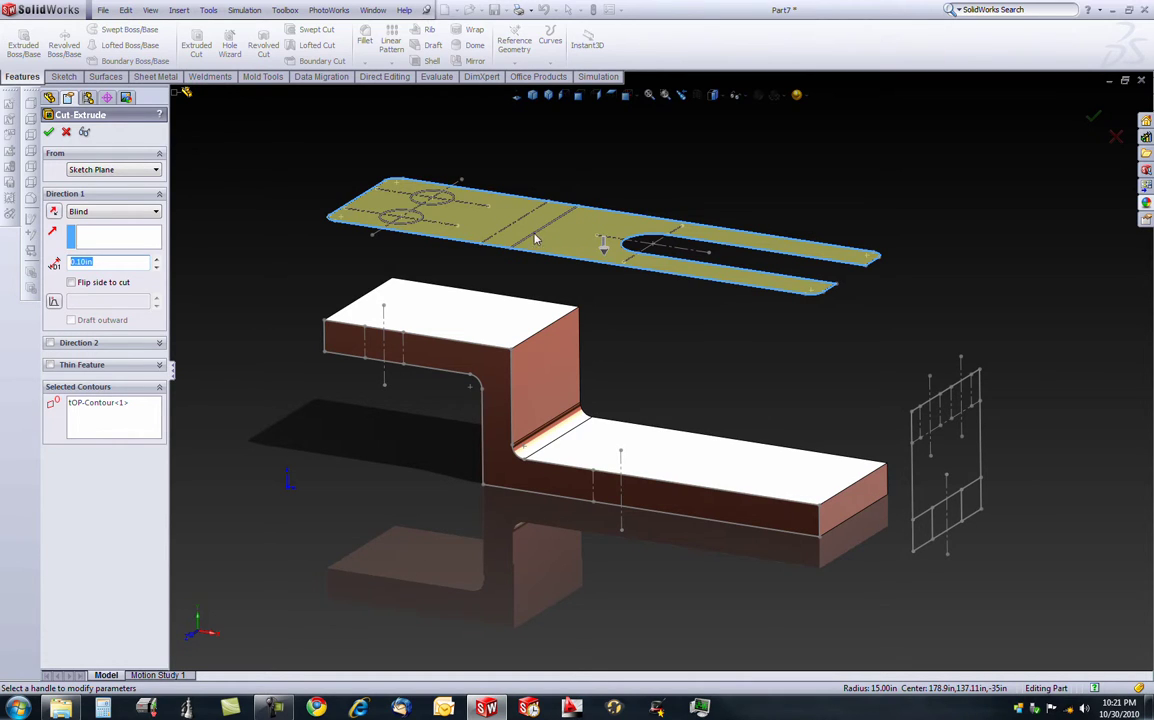
left_click(71, 283)
left_click(112, 211)
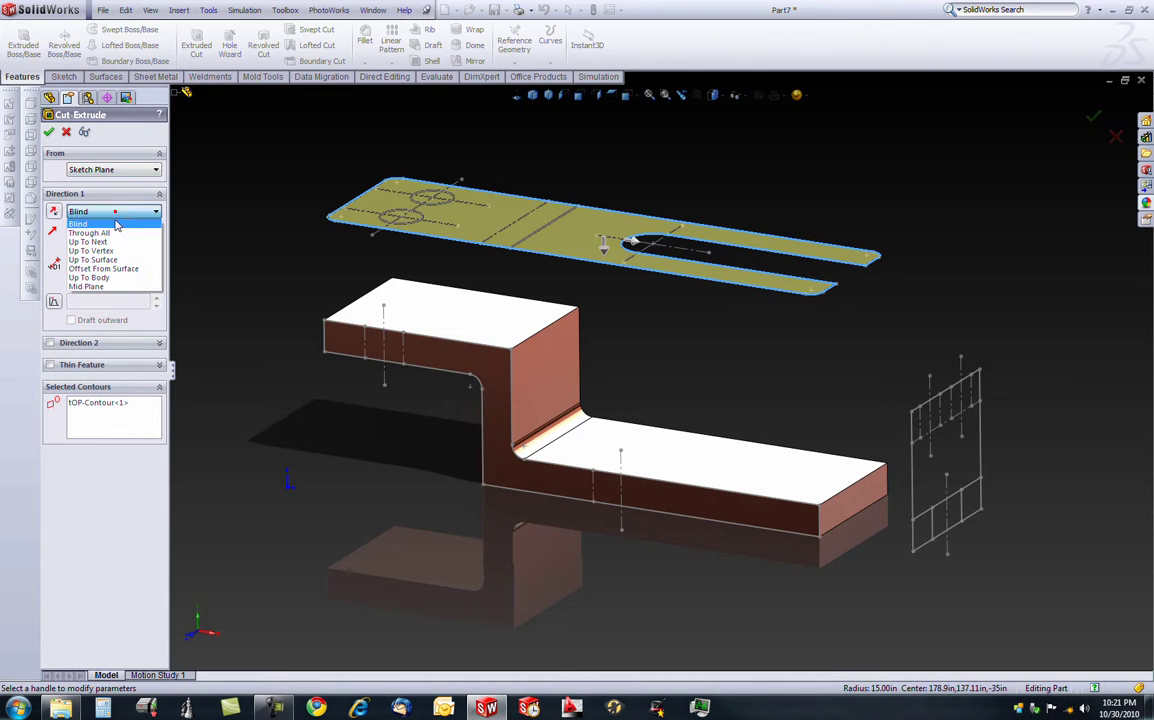
left_click(100, 230)
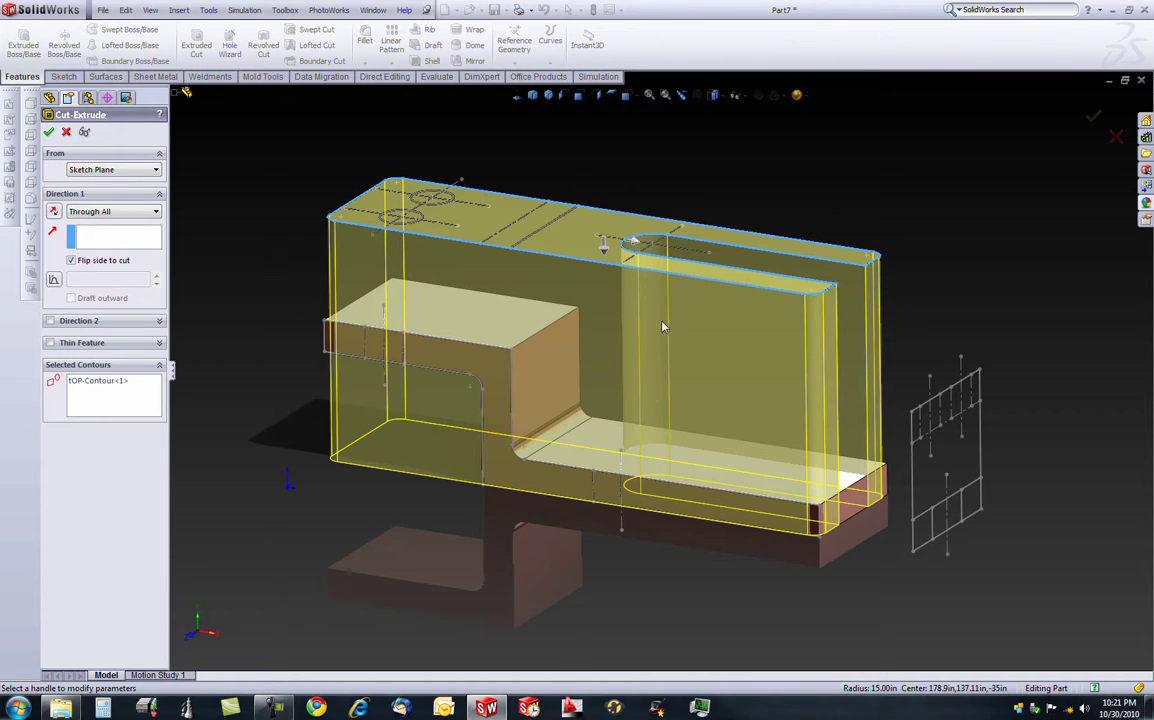
middle_click_drag(621, 404, 587, 425)
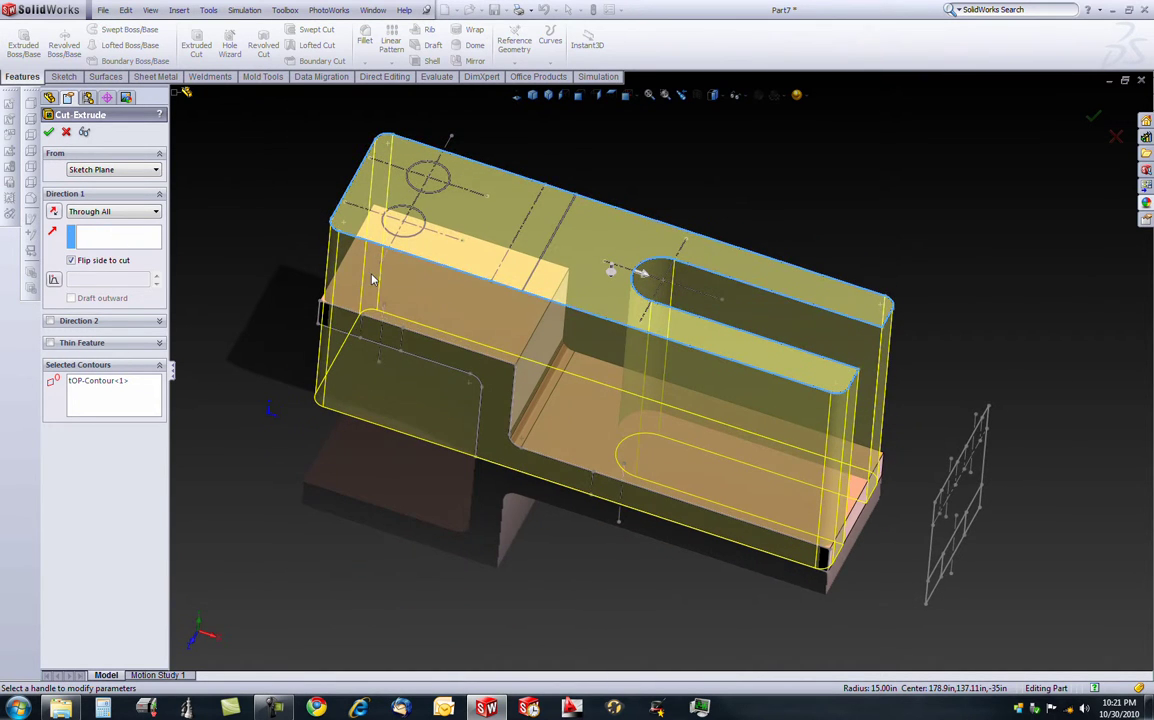
key("Left")
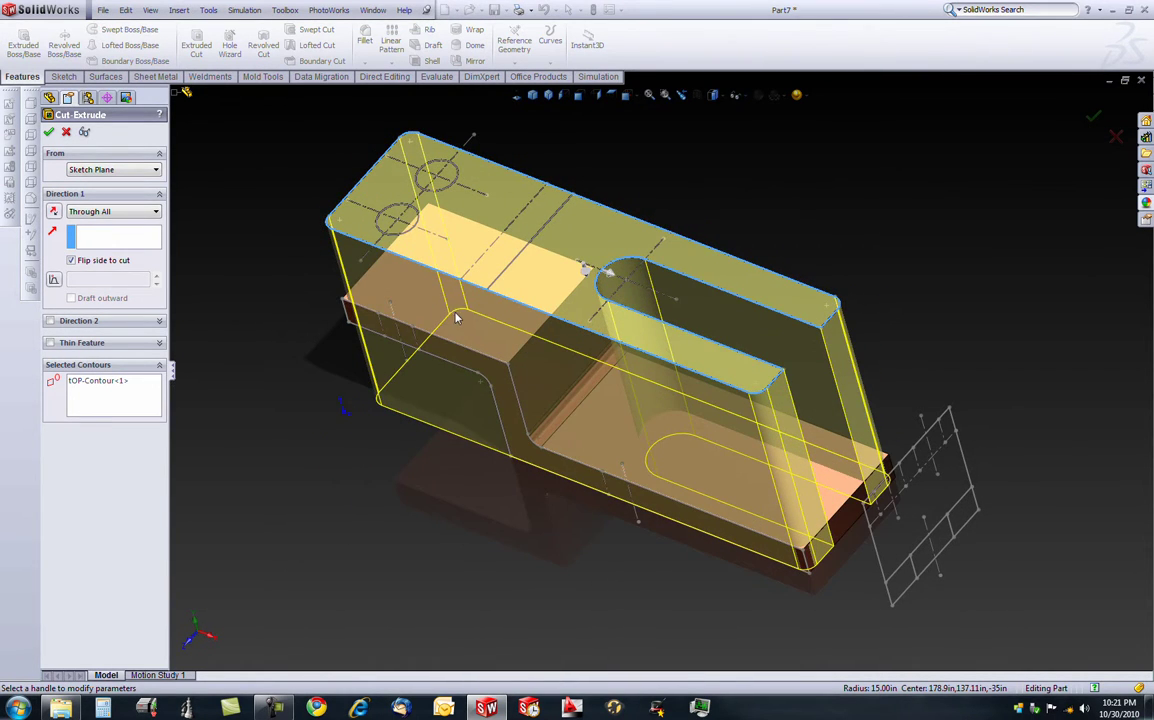
key("Left")
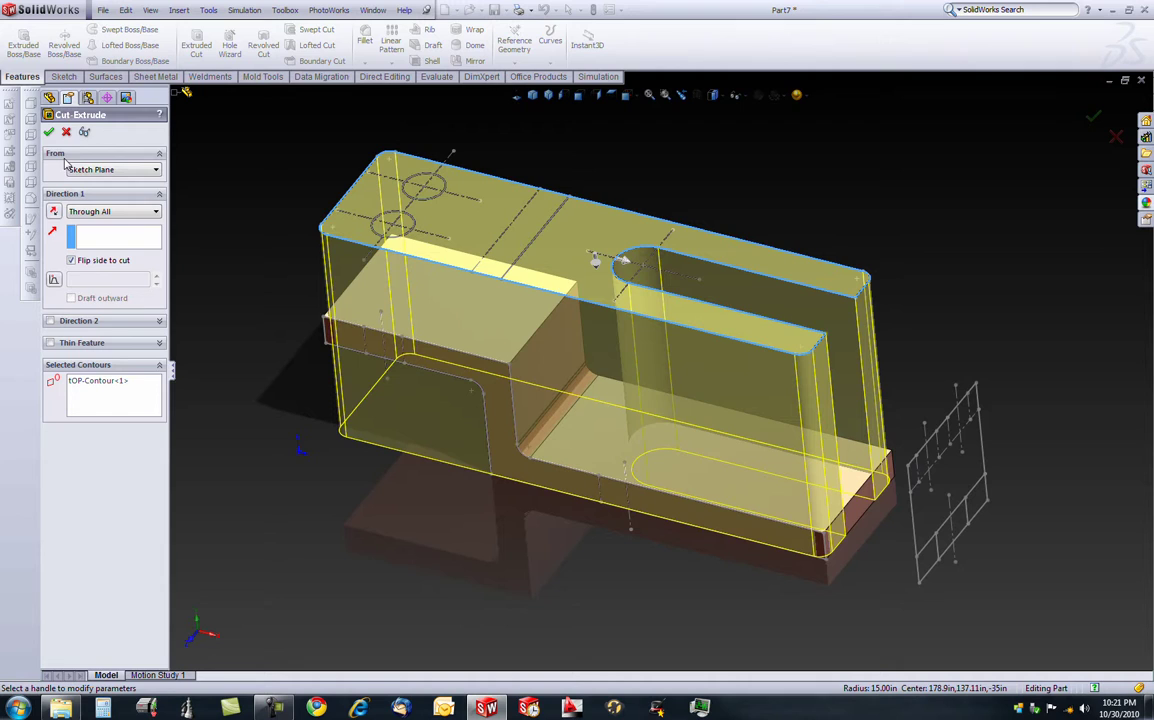
left_click(48, 131)
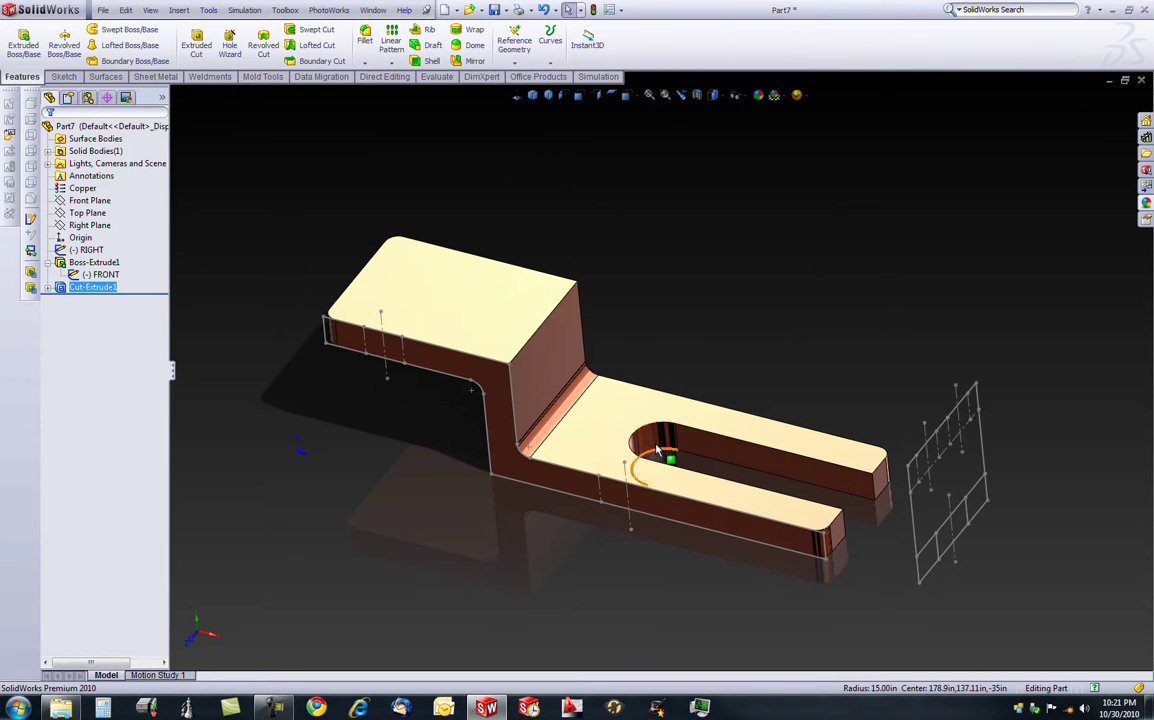
- Show the tOP sketch absorbed in the first extruded cut
left_click(48, 288)
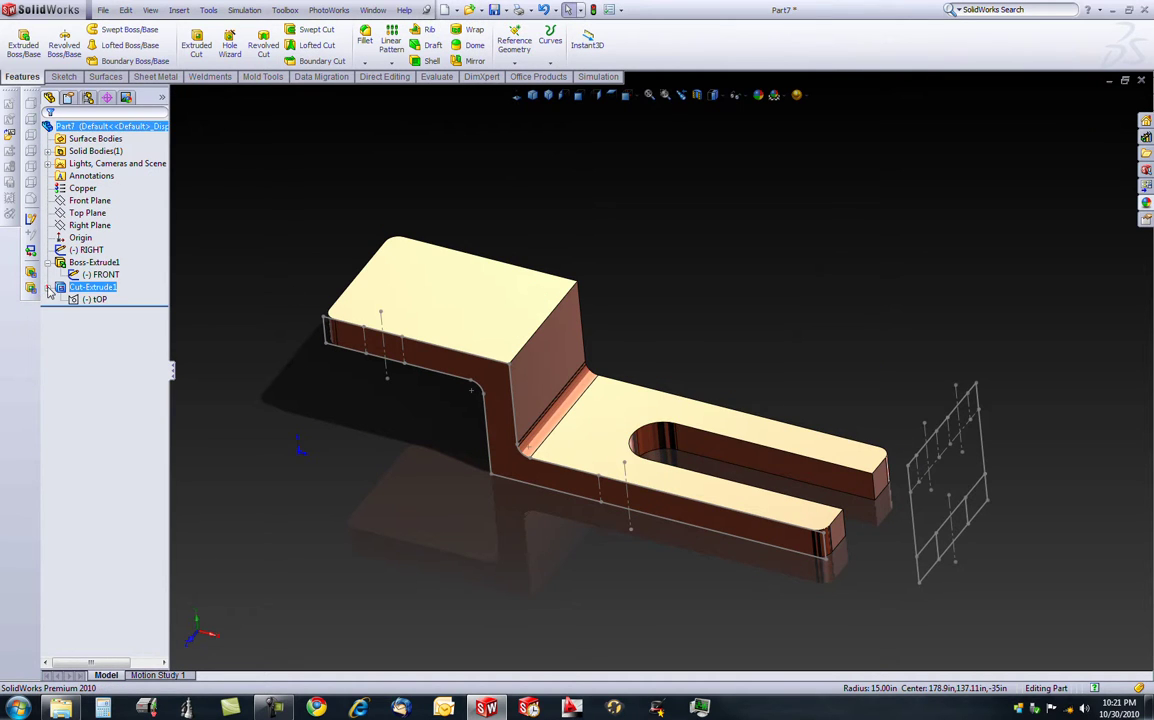
left_click(99, 300)
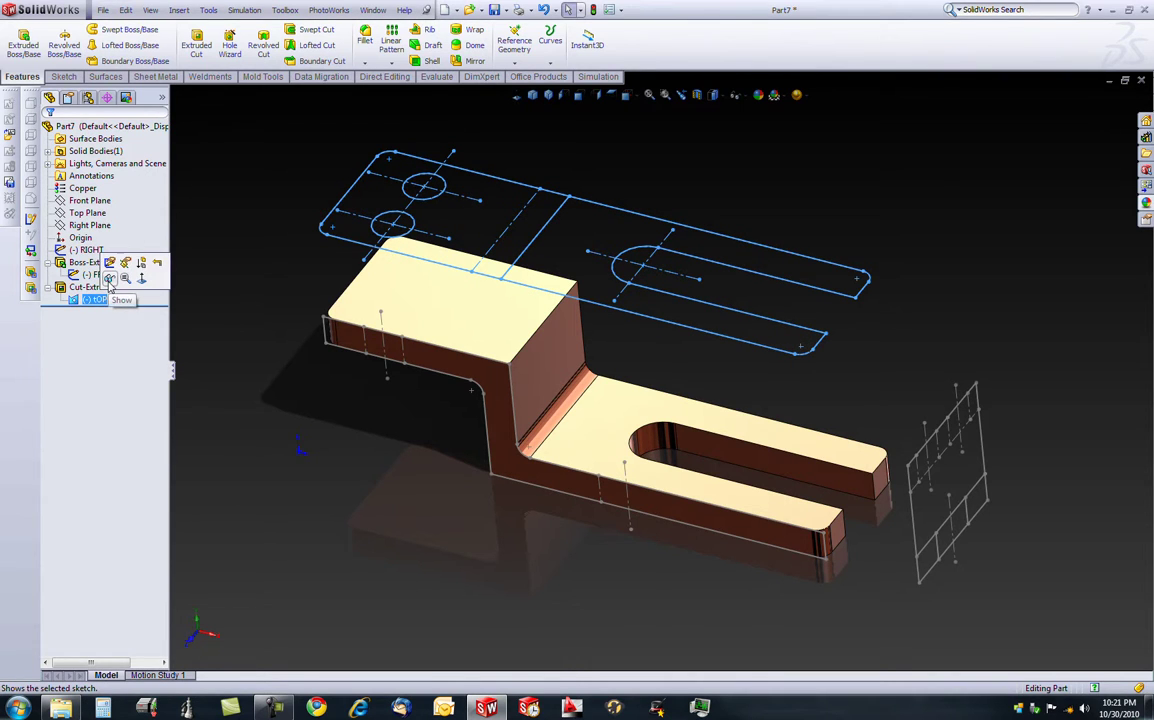
left_click(109, 279)
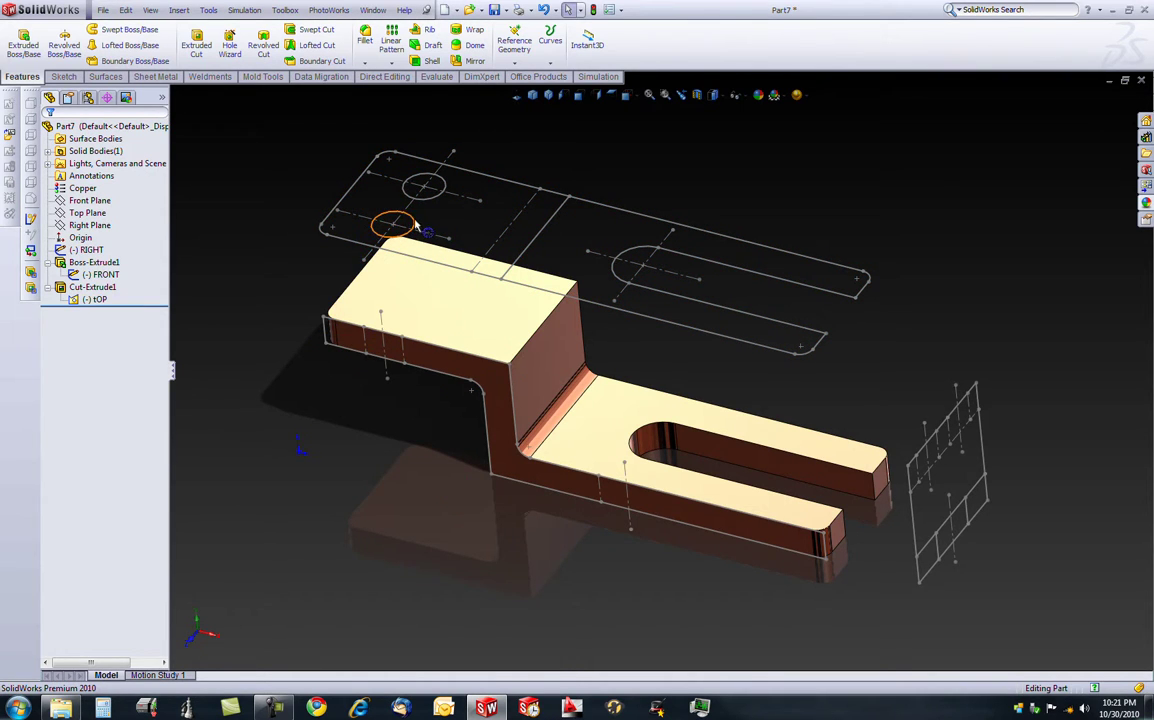
- Cut the two circle regions of the tOP sketch Through All as holes in the upper step
mouse_move(628, 317)
middle_mouse_down()
mouse_move(685, 312)
mouse_move(681, 324)
middle_mouse_up()
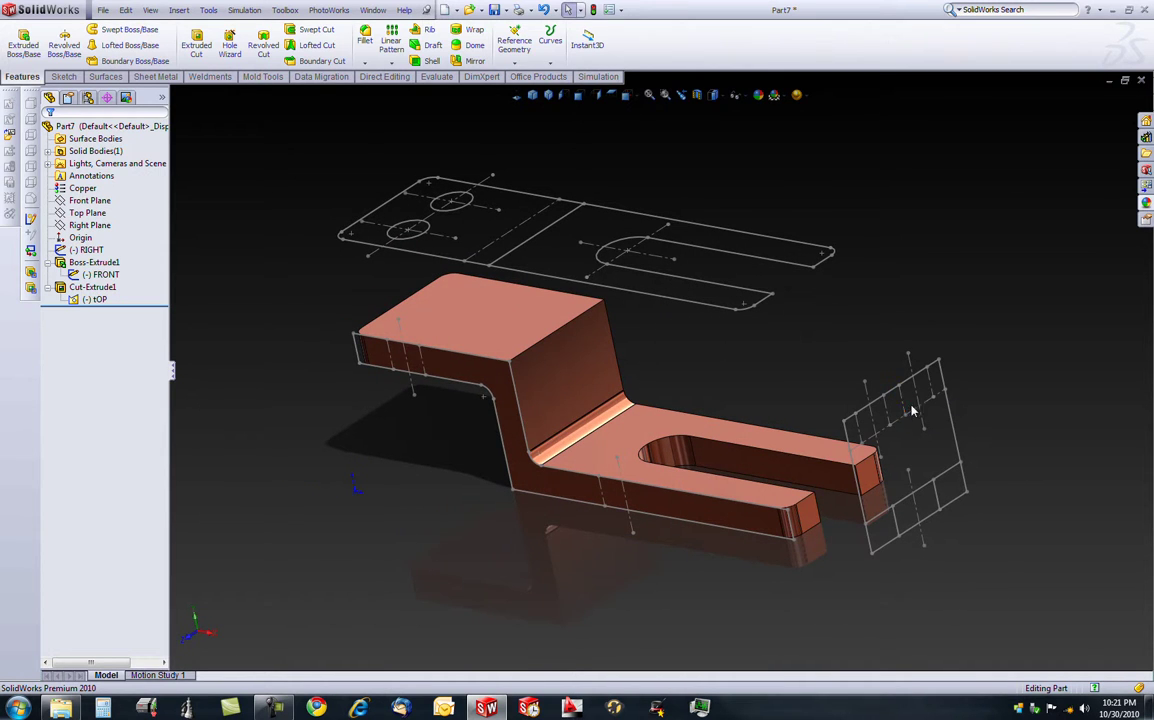
middle_click_drag(905, 474, 920, 465)
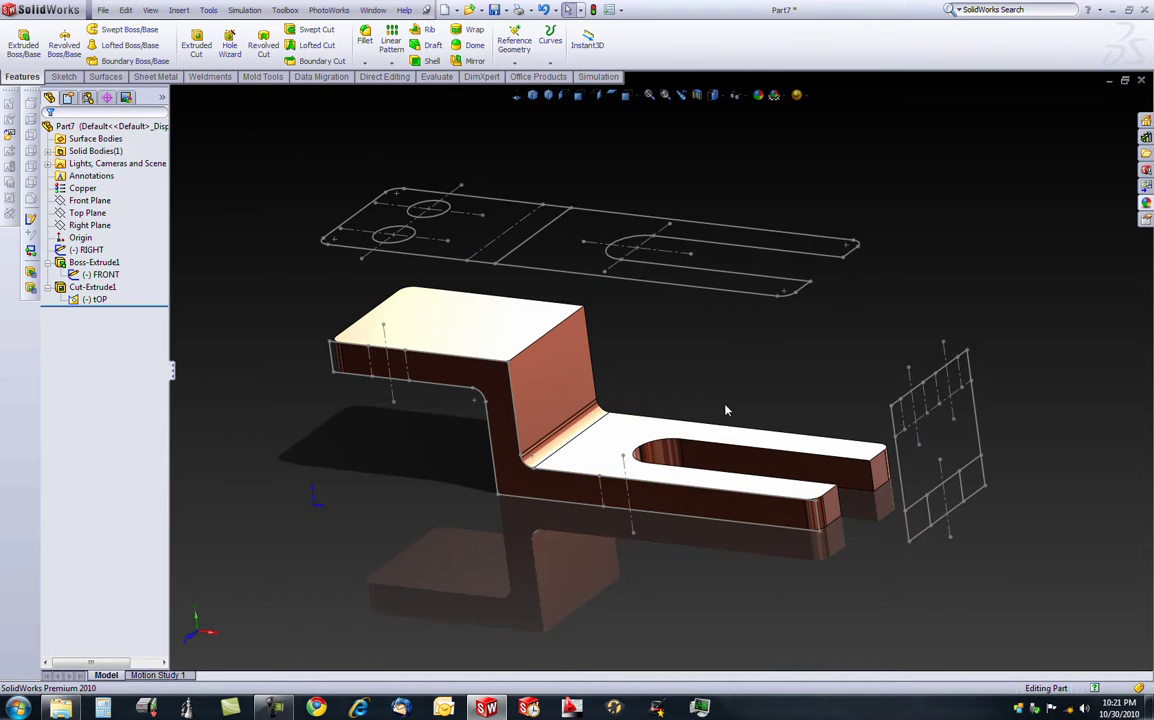
mouse_move(712, 383)
middle_mouse_down()
mouse_move(760, 394)
mouse_move(660, 360)
middle_mouse_up()
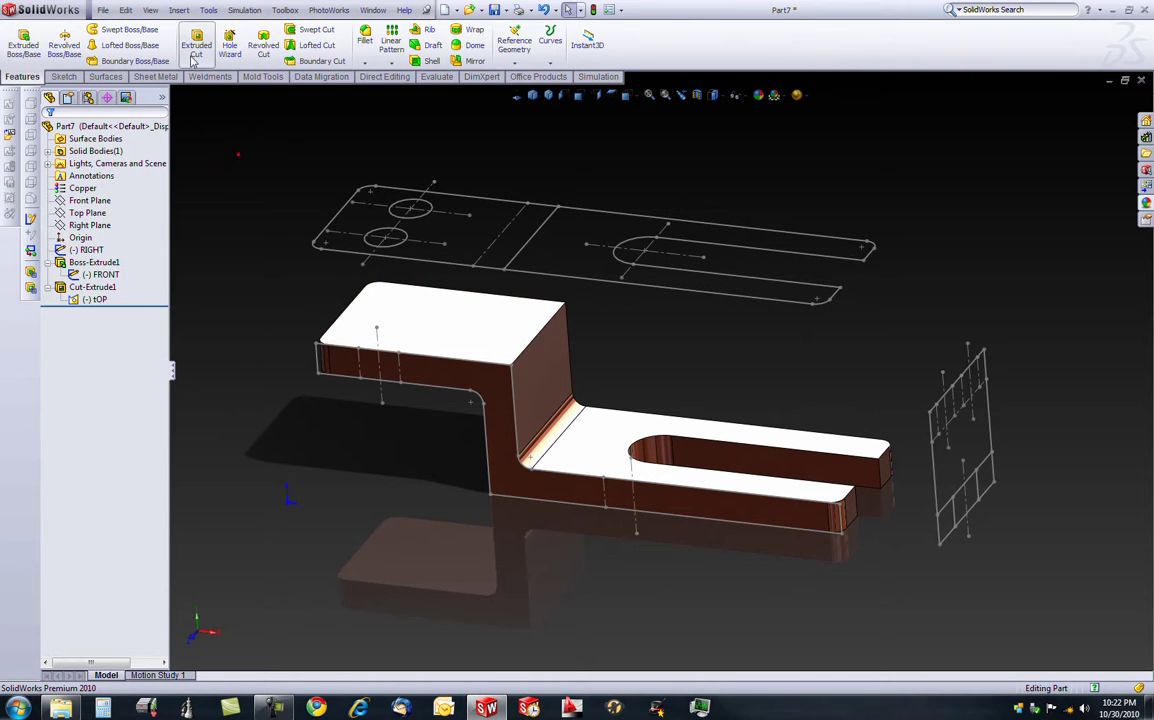
left_click(195, 46)
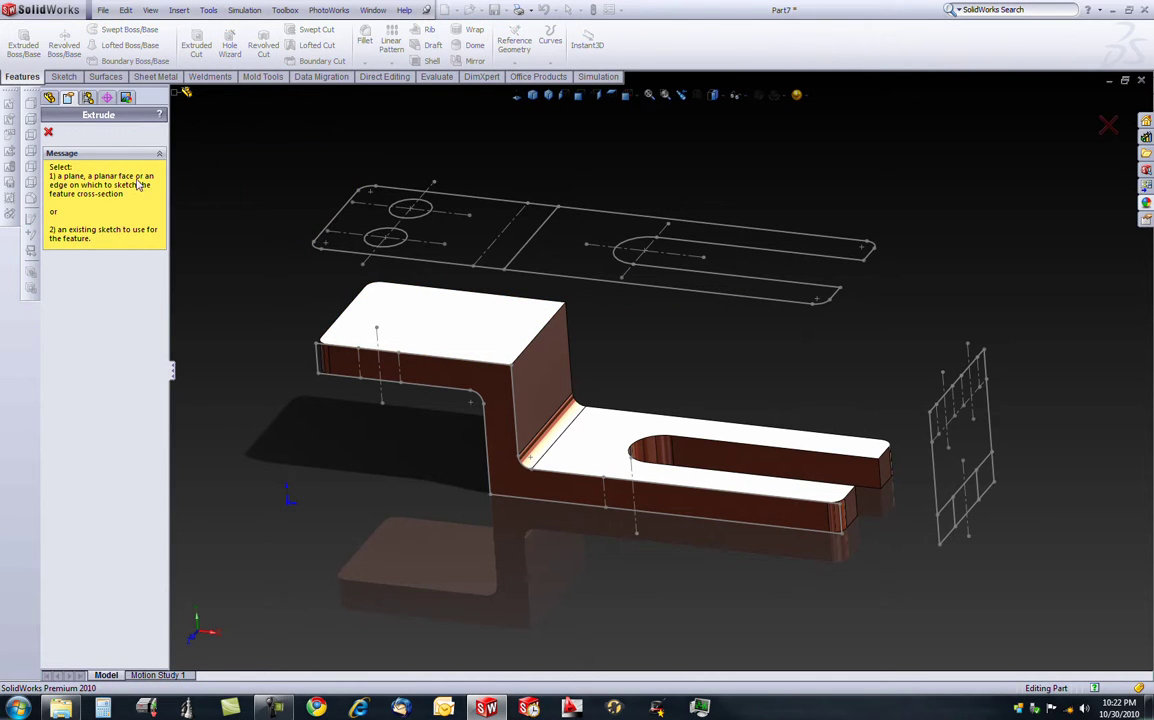
left_click(367, 238)
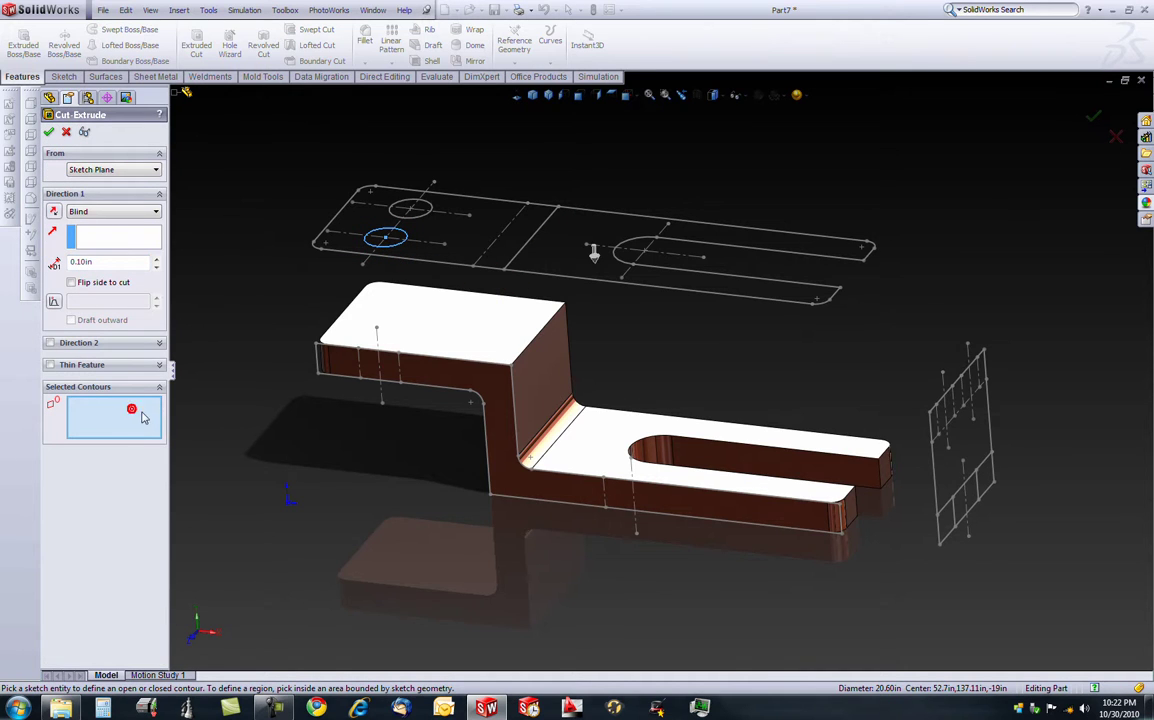
scroll(400, 245, "down", 2)
left_click(404, 248)
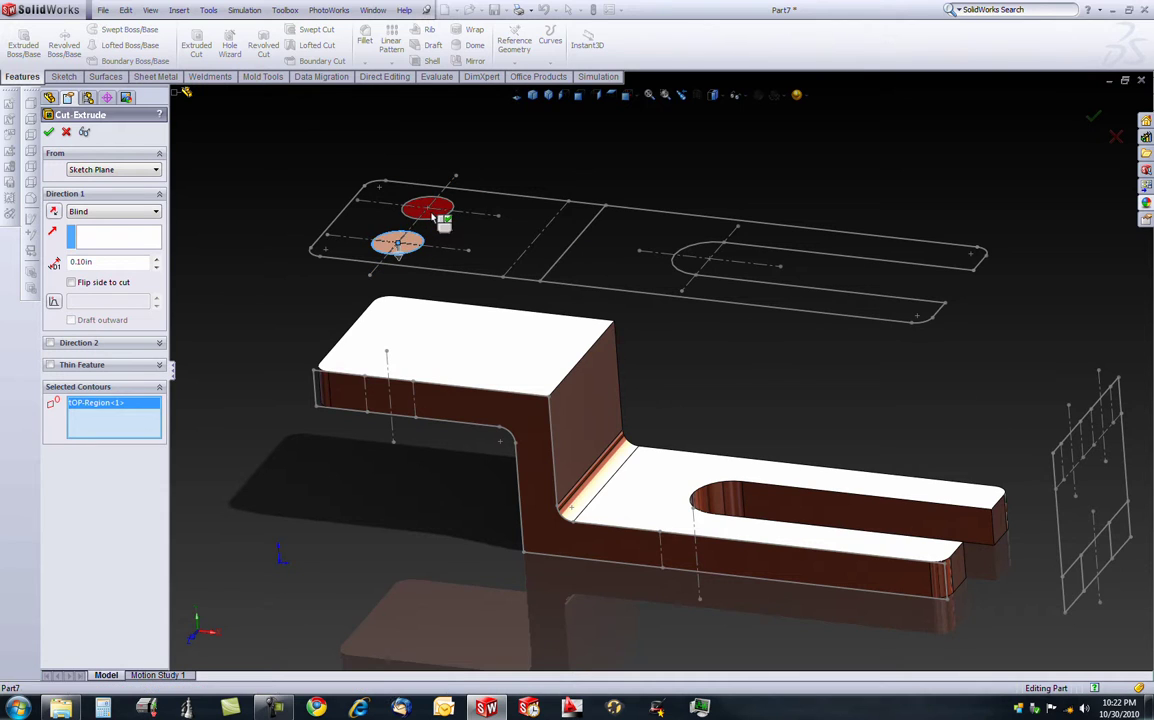
left_click(431, 211)
left_click(112, 211)
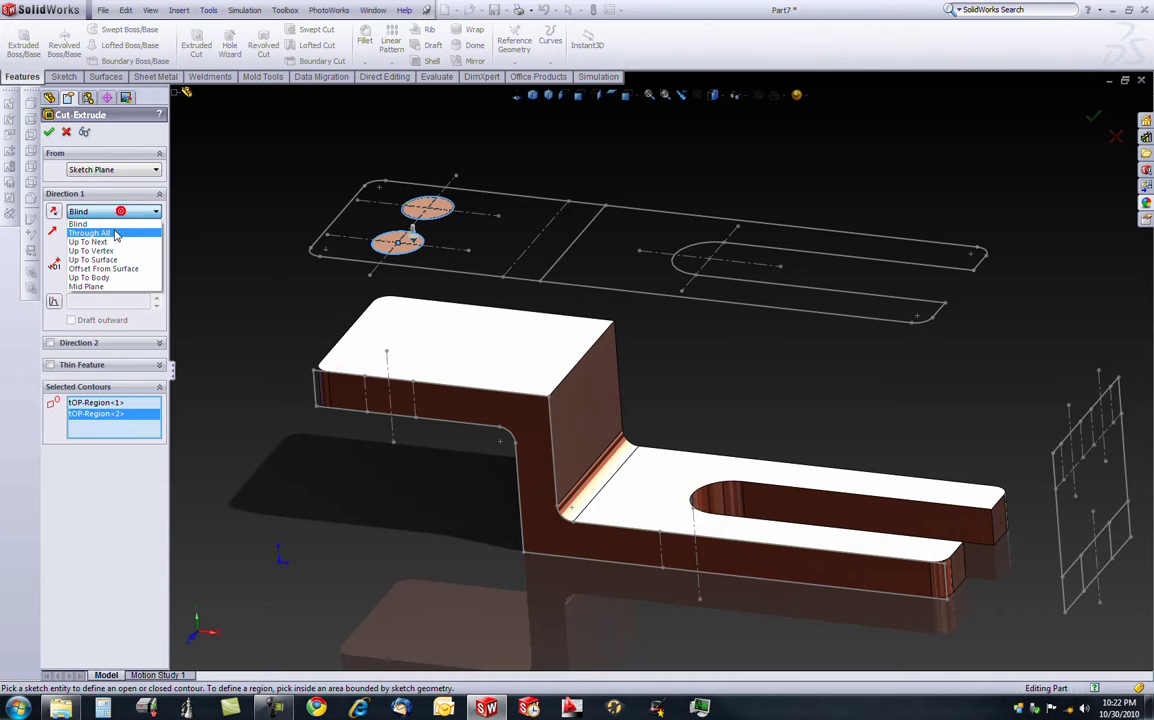
left_click(115, 234)
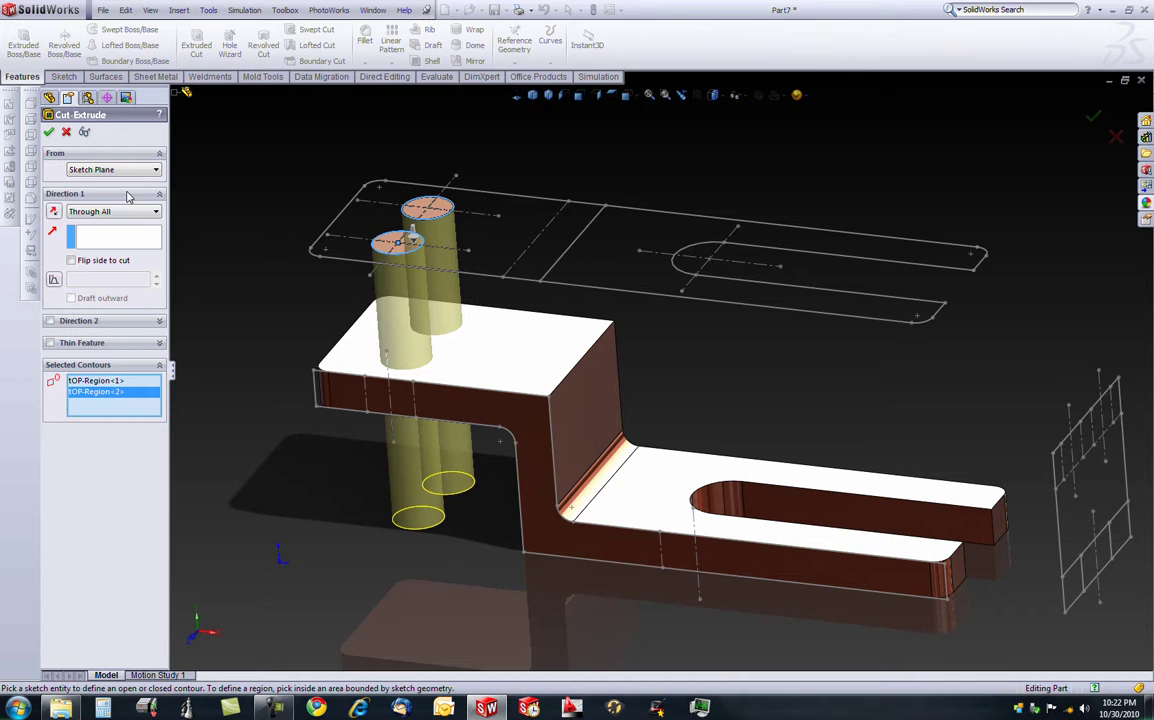
left_click(48, 132)
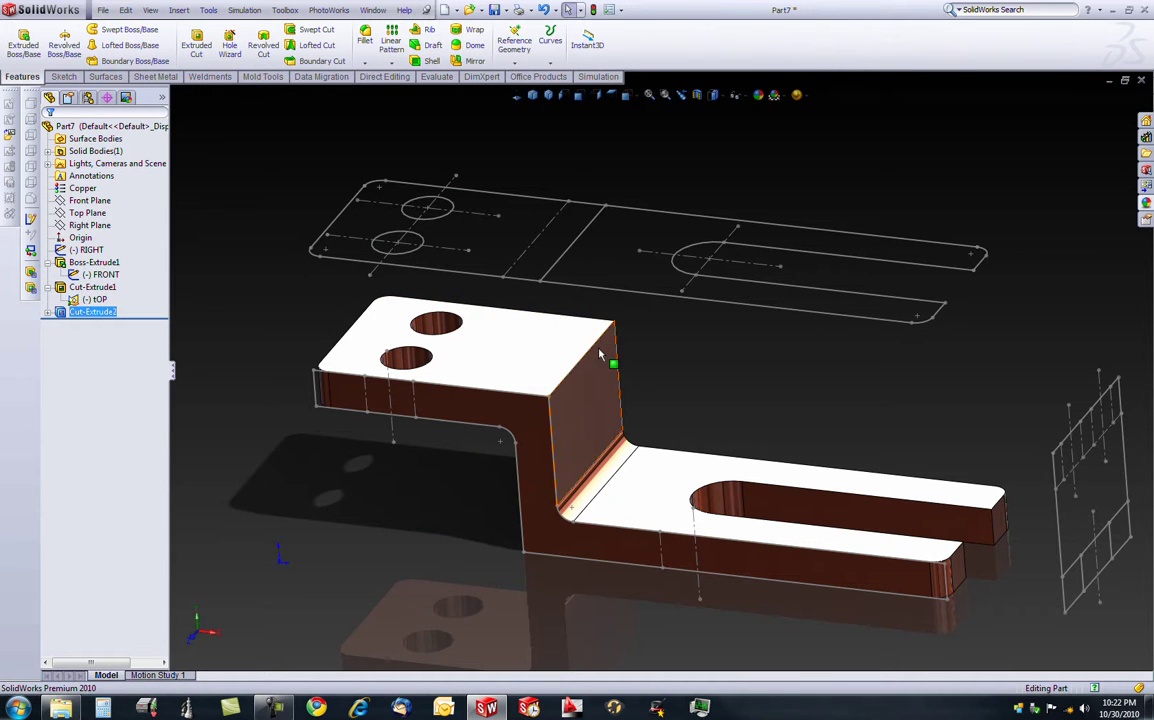
- Hide the tOP, FRONT and RIGHT sketches so that only the solid part is displayed
scroll(649, 359, "up", 2)
middle_click_drag(621, 333, 690, 363)
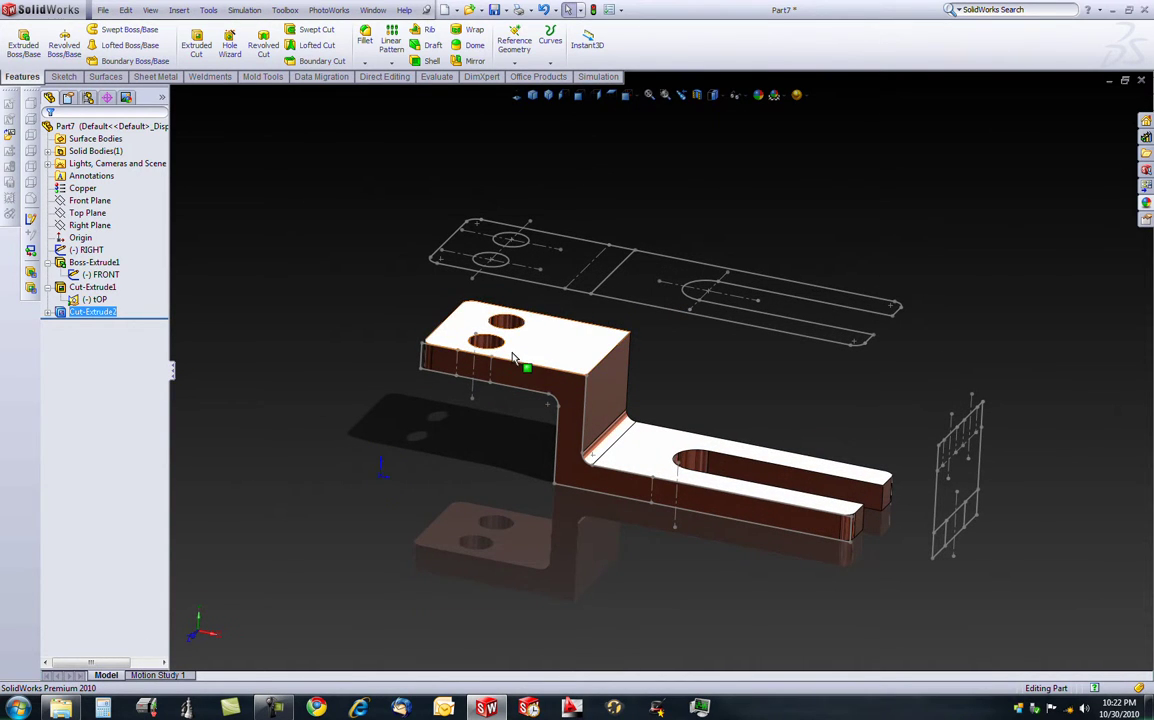
middle_click_drag(877, 457, 845, 420)
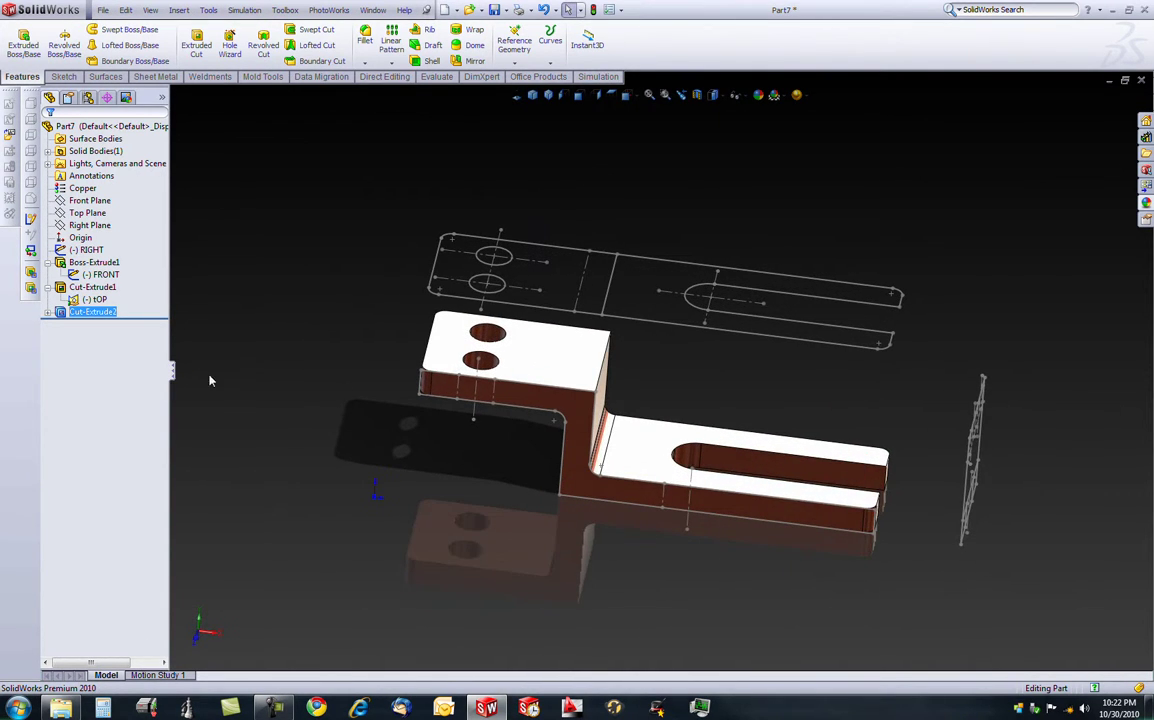
left_click(96, 300)
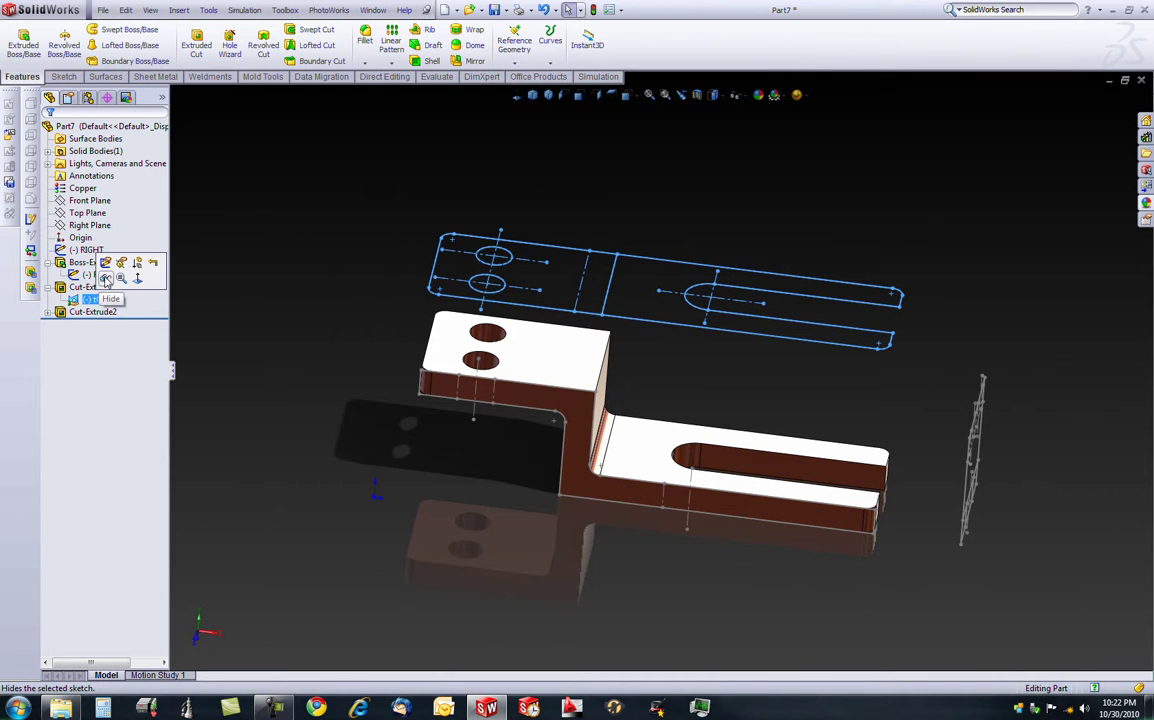
left_click(106, 279)
left_click(104, 275)
left_click(103, 251)
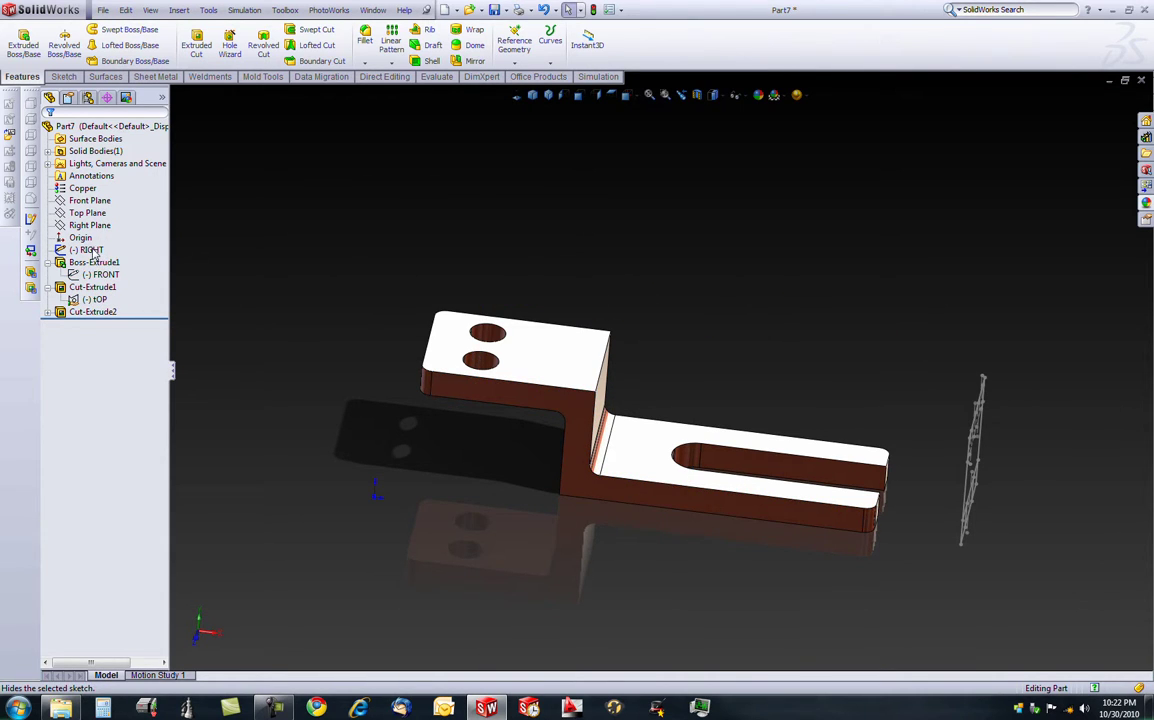
left_click(90, 249)
left_click(108, 232)
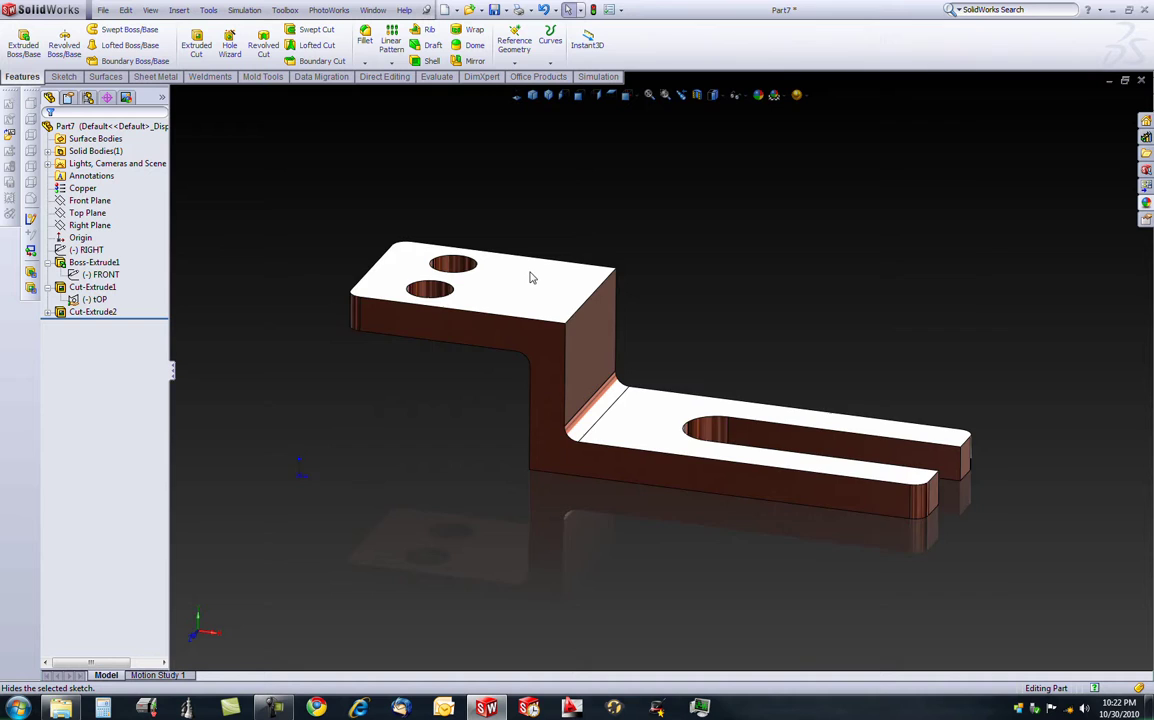